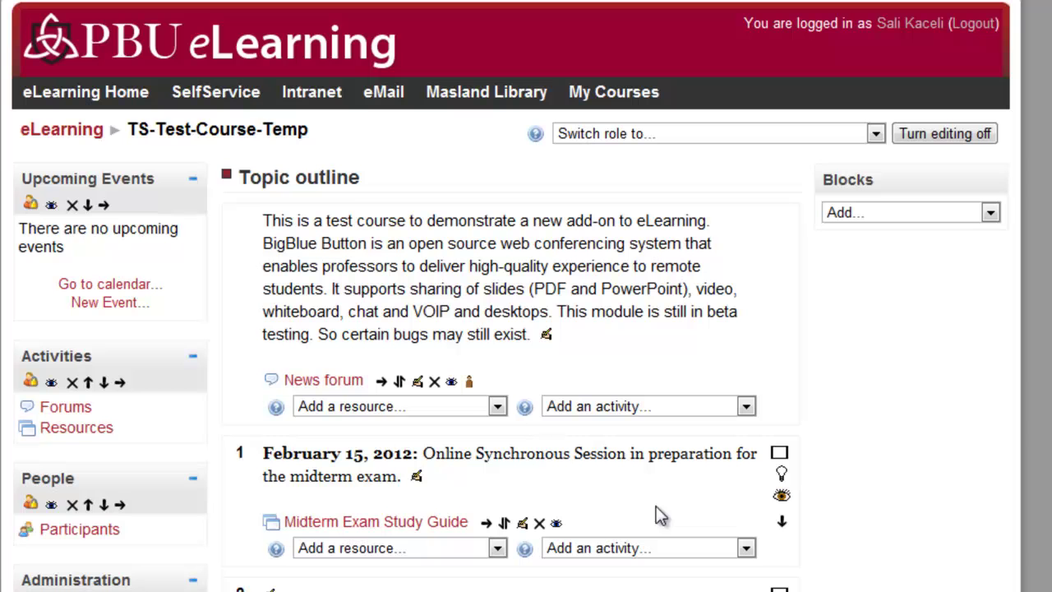
Add a BigBlueButton meeting to topic 1 named 'Midterm Exam Online Meeting (Synchronous)'.
{"action": "left_click_drag", "start_coordinate": [264, 454], "coordinate": [441, 474]}
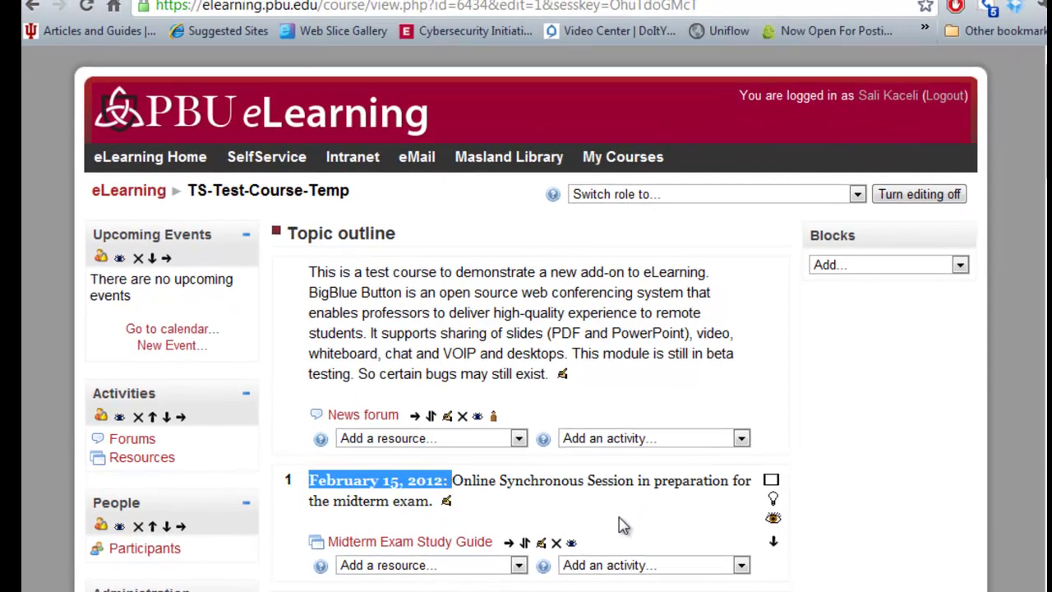
{"action": "left_click", "coordinate": [638, 531]}
{"action": "left_click", "coordinate": [664, 576]}
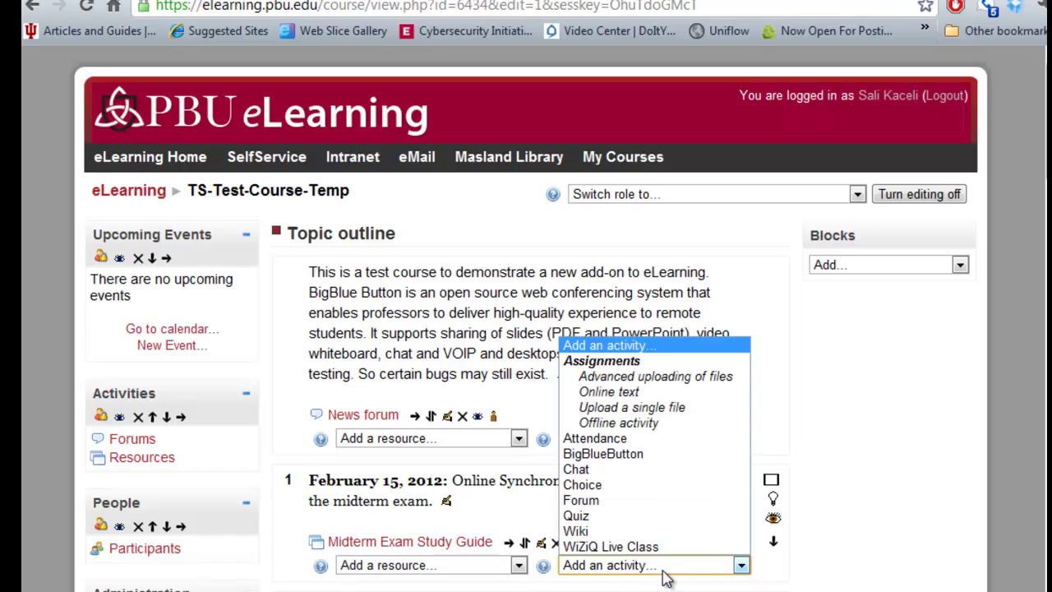
{"action": "left_click", "coordinate": [623, 458]}
{"action": "left_click", "coordinate": [286, 359]}
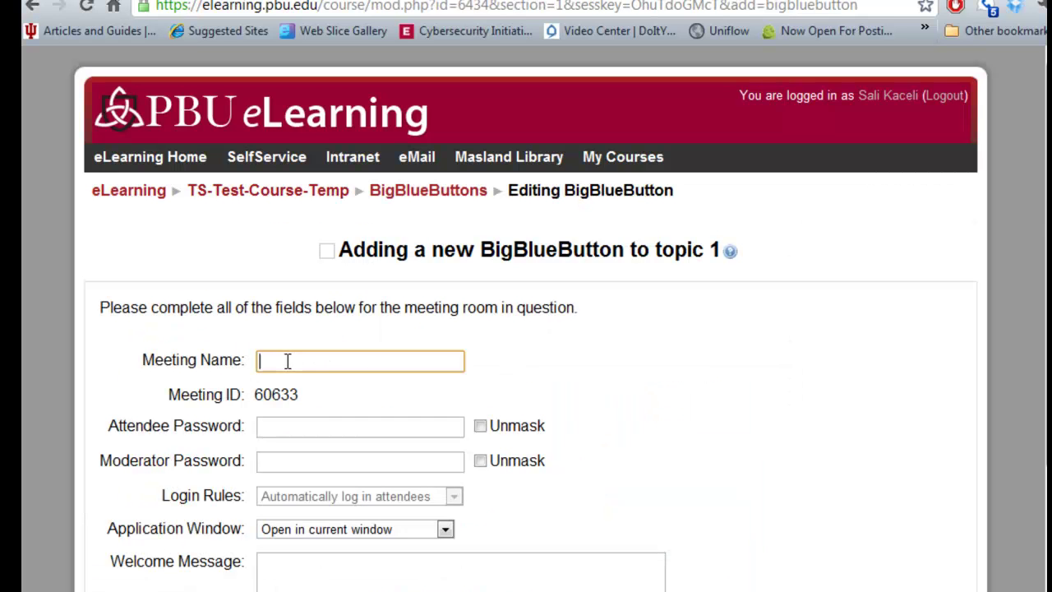
{"action": "type", "text": "Exam Online Meeting (Synchronous)"}
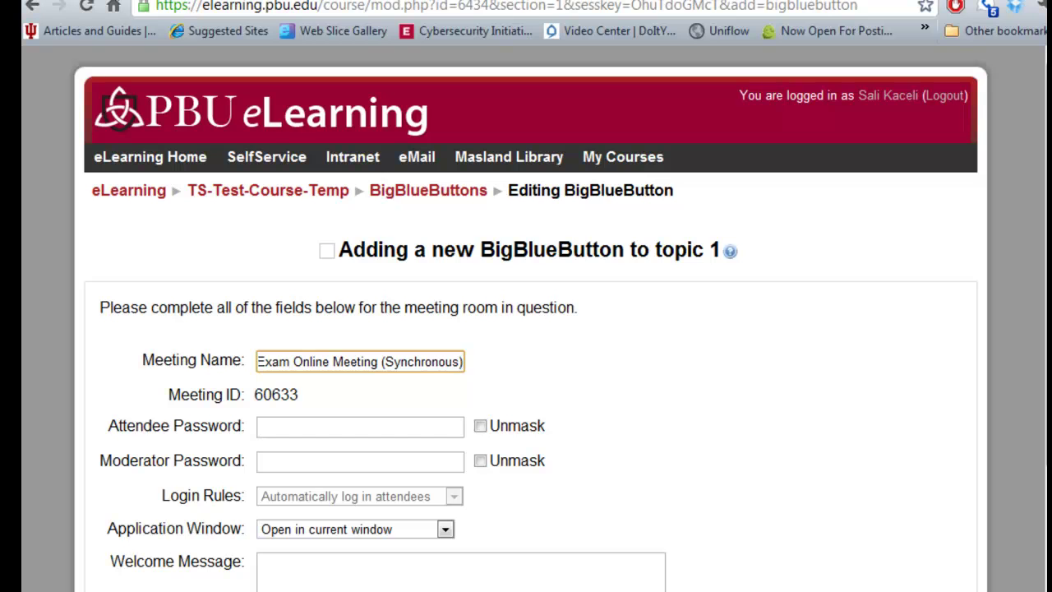
Enter the attendee and moderator passwords and unmask both fields.
{"action": "left_click", "coordinate": [395, 424]}
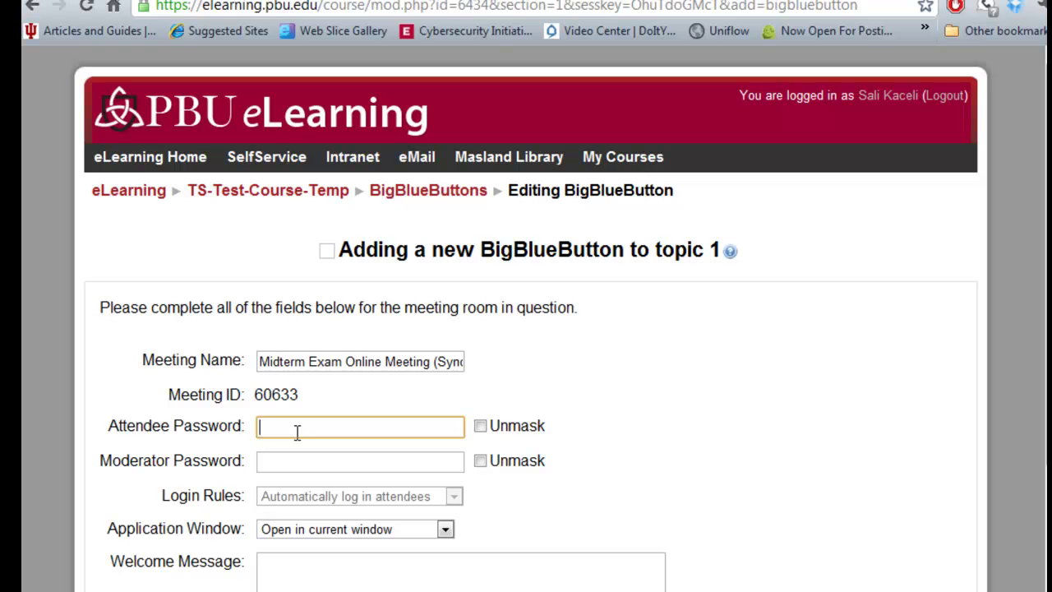
{"action": "left_click", "coordinate": [482, 429]}
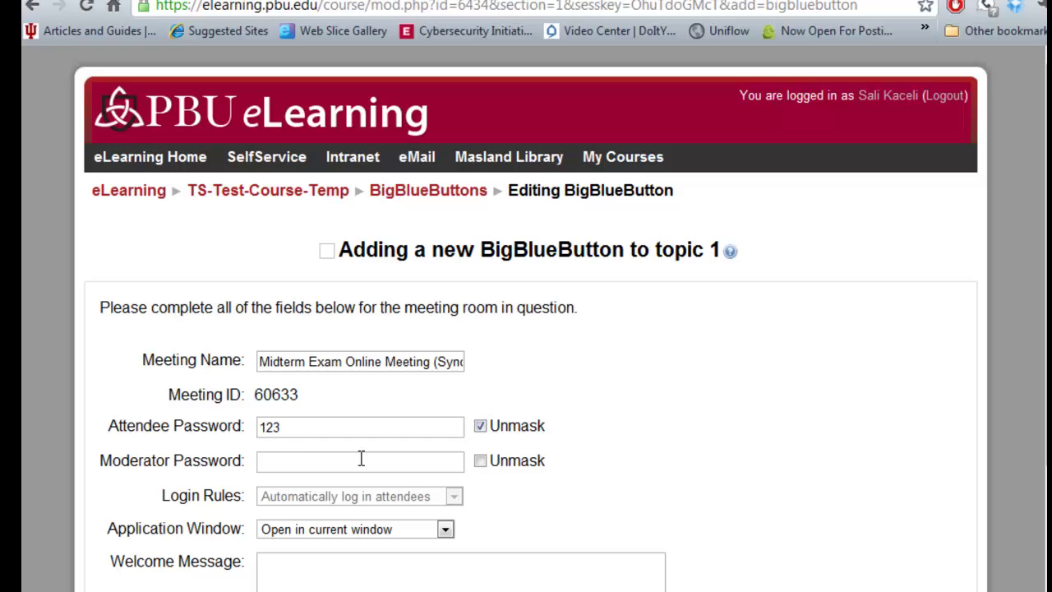
{"action": "left_click", "coordinate": [294, 461]}
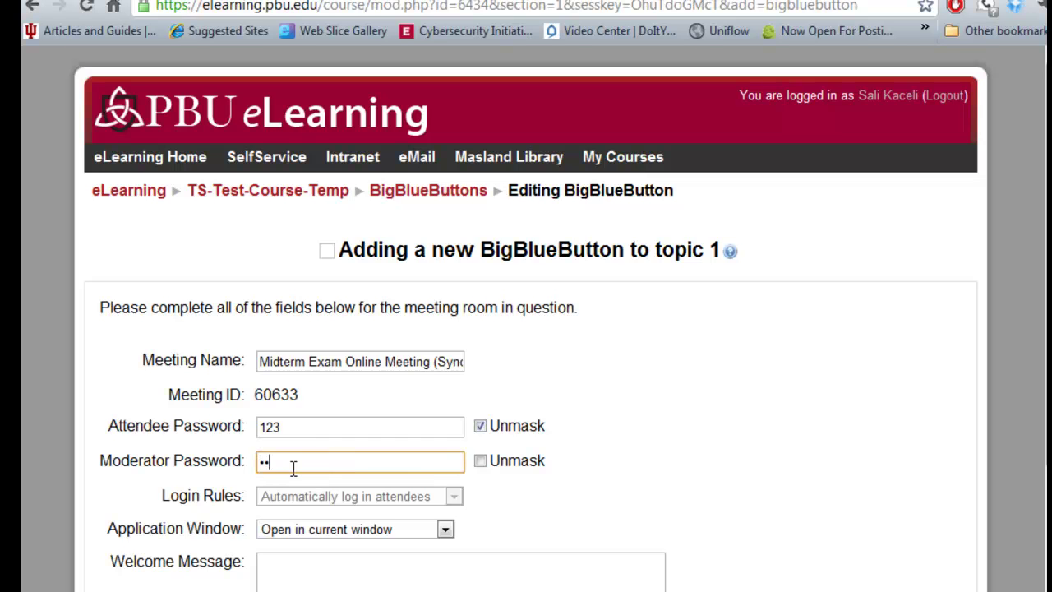
{"action": "left_click", "coordinate": [481, 461]}
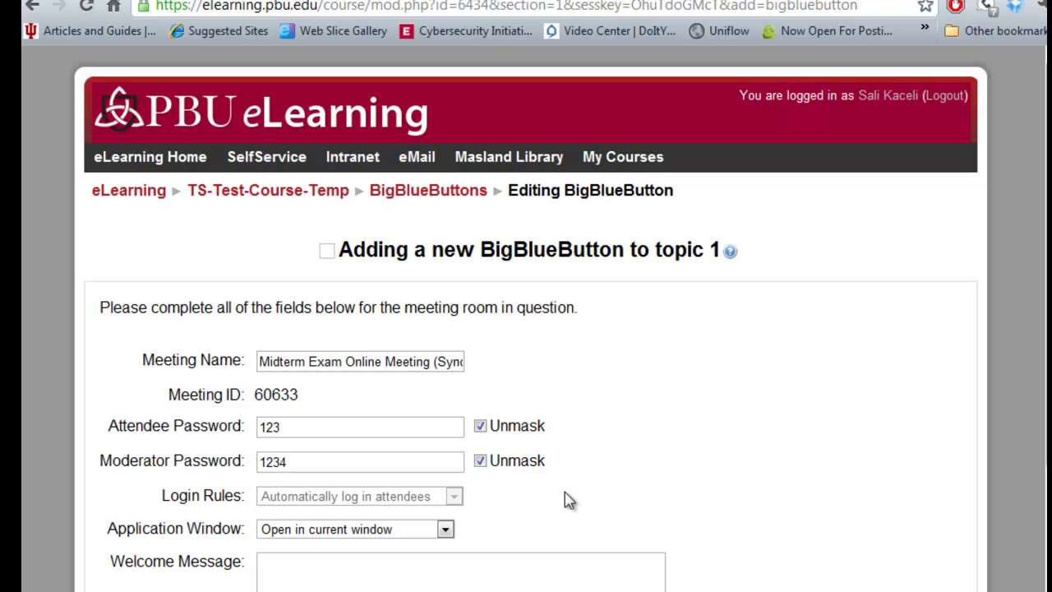
{"action": "scroll", "coordinate": [596, 503], "scroll_direction": "down", "scroll_amount": 3}
{"action": "left_click", "coordinate": [305, 378]}
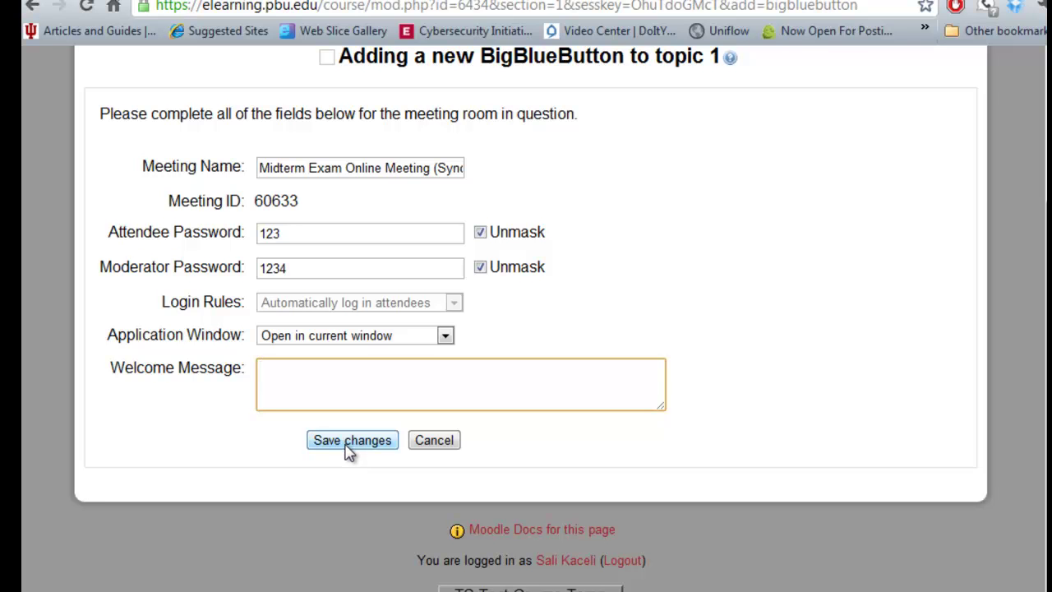
Save the meeting, turn editing off on the course page, and open the Midterm Exam meeting activity.
{"action": "left_click", "coordinate": [350, 448]}
{"action": "mouse_move", "coordinate": [270, 216]}
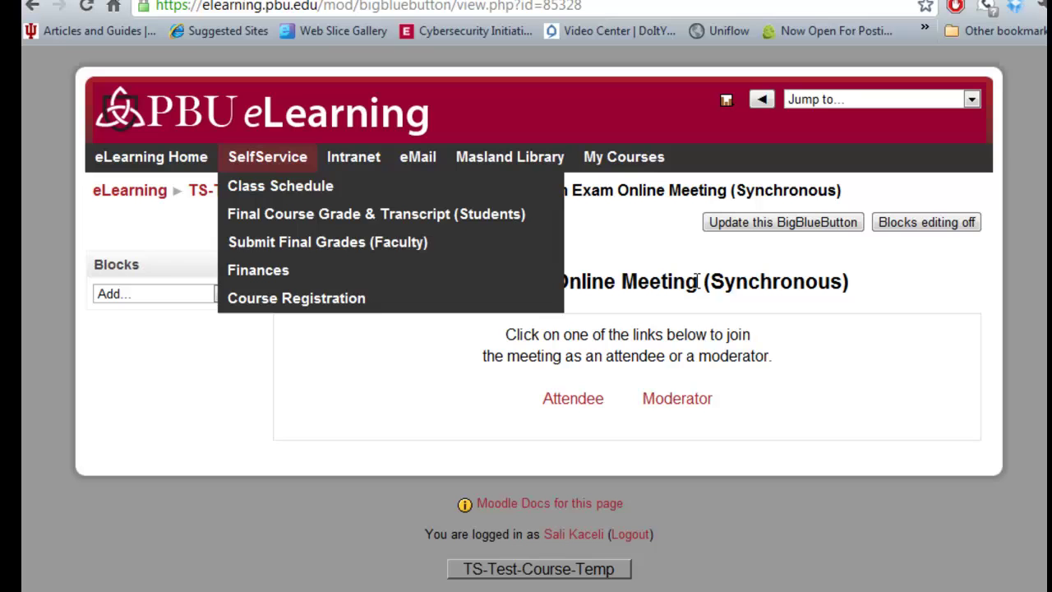
{"action": "left_click", "coordinate": [315, 197]}
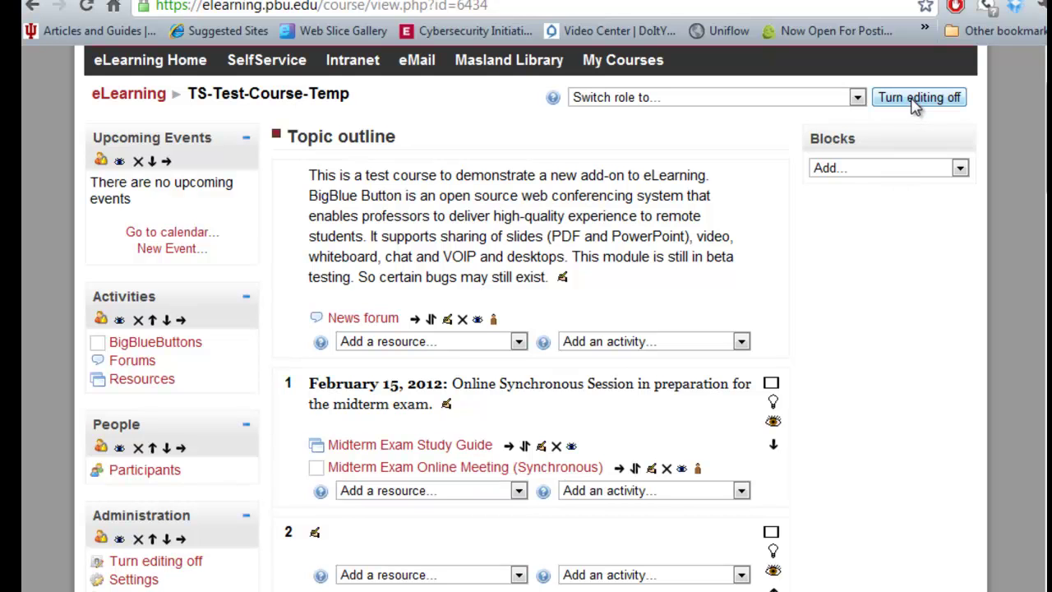
{"action": "left_click", "coordinate": [917, 99]}
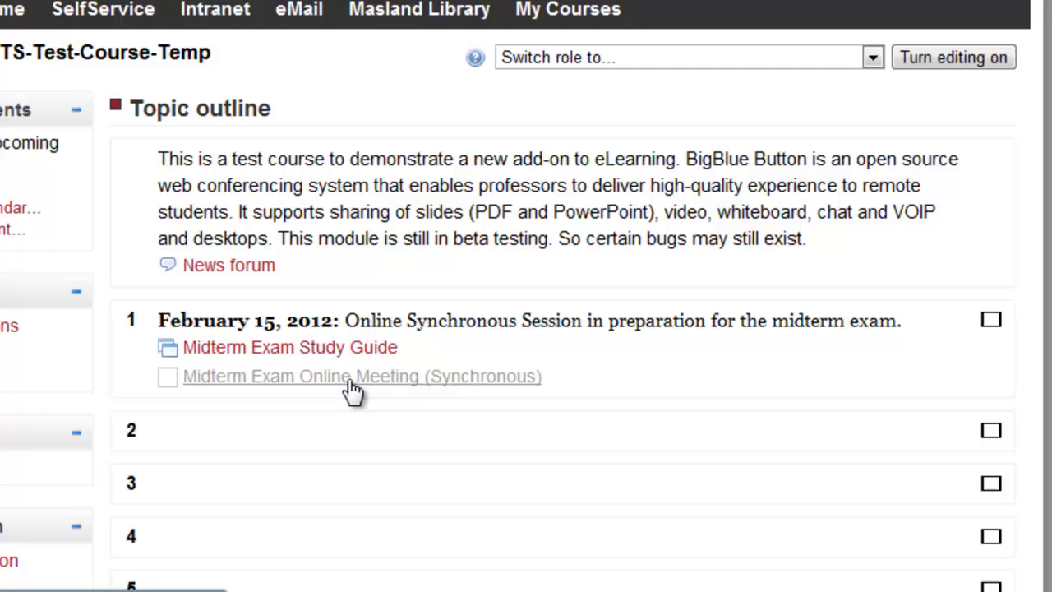
{"action": "left_click", "coordinate": [298, 378]}
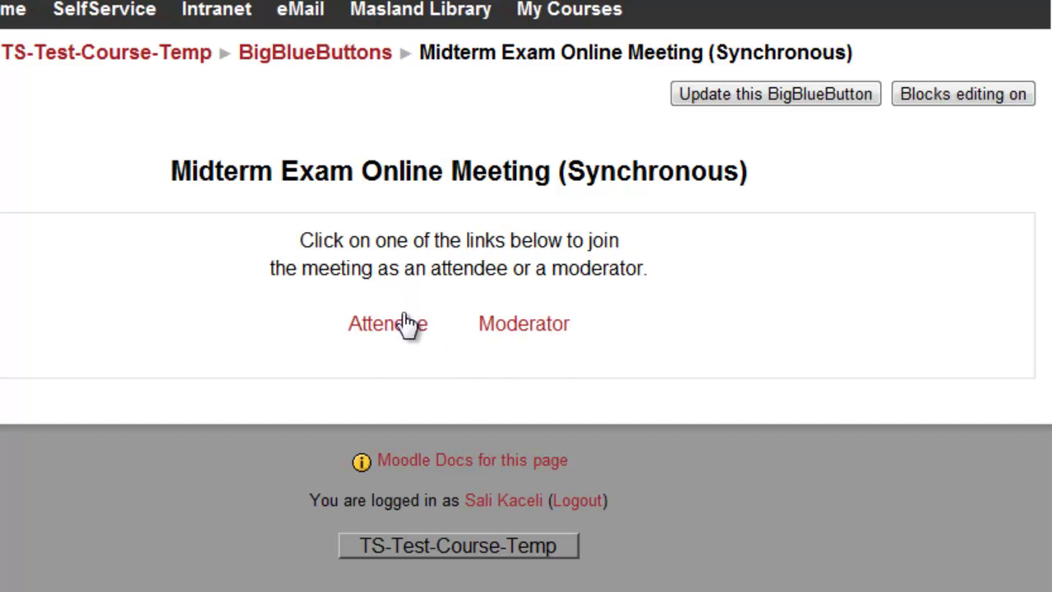
Join the Midterm Exam meeting room as moderator and go to the chat message box.
{"action": "left_click", "coordinate": [538, 332]}
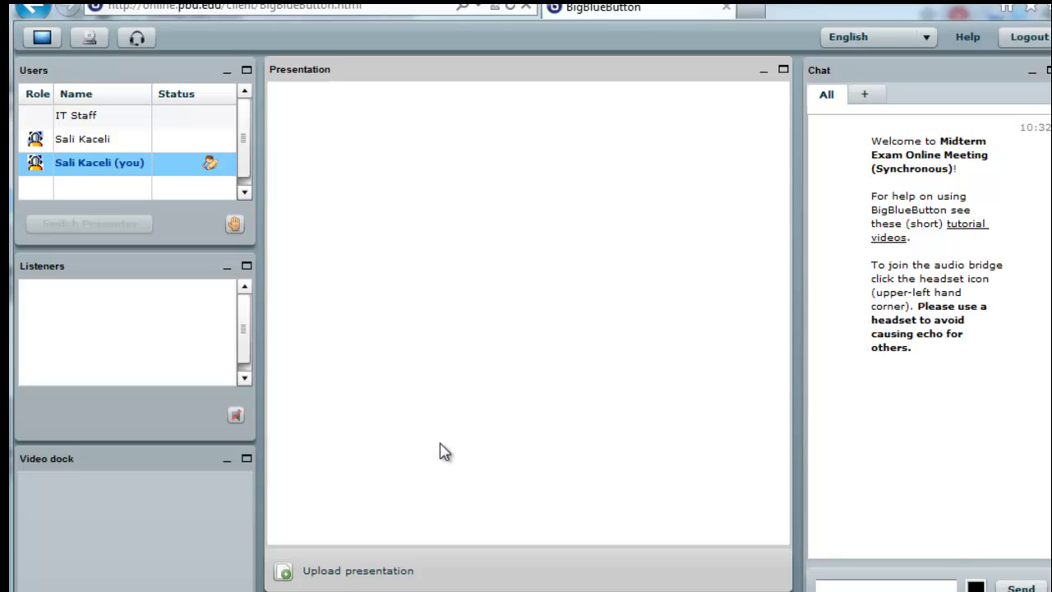
{"action": "left_click", "coordinate": [888, 584]}
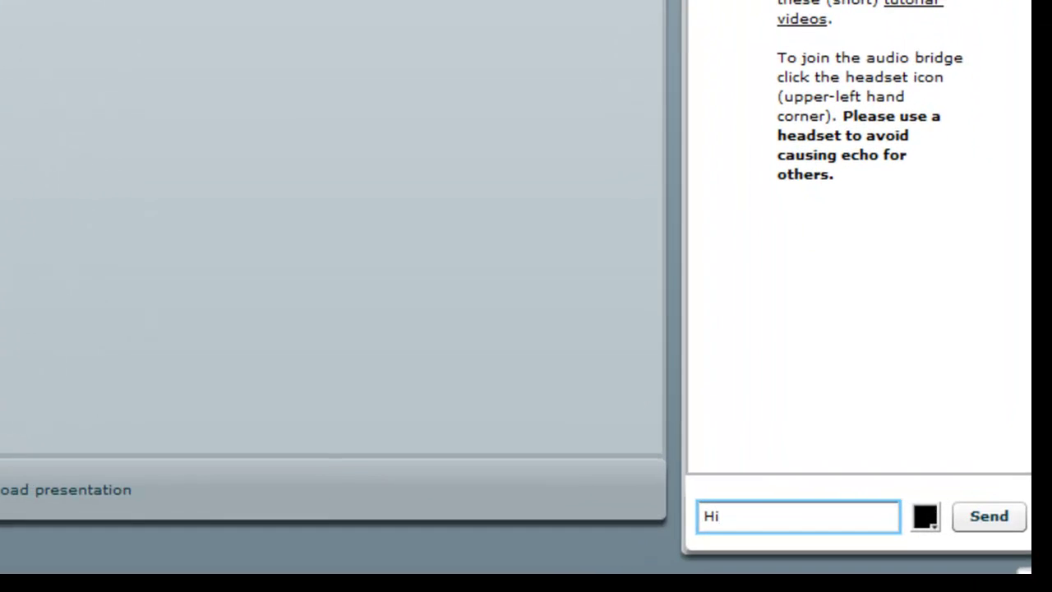
Send 'Hi everyone' in the chat, then reply 'It is nice in the 40s.'.
{"action": "type", "text": "everyone"}
{"action": "key", "text": "Return"}
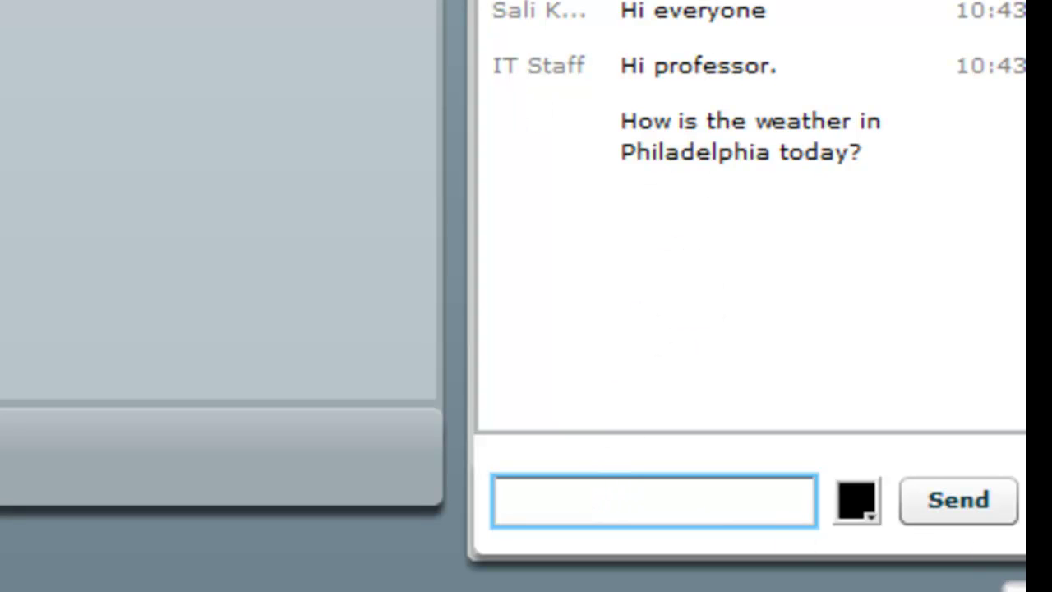
{"action": "type", "text": "It is nice"}
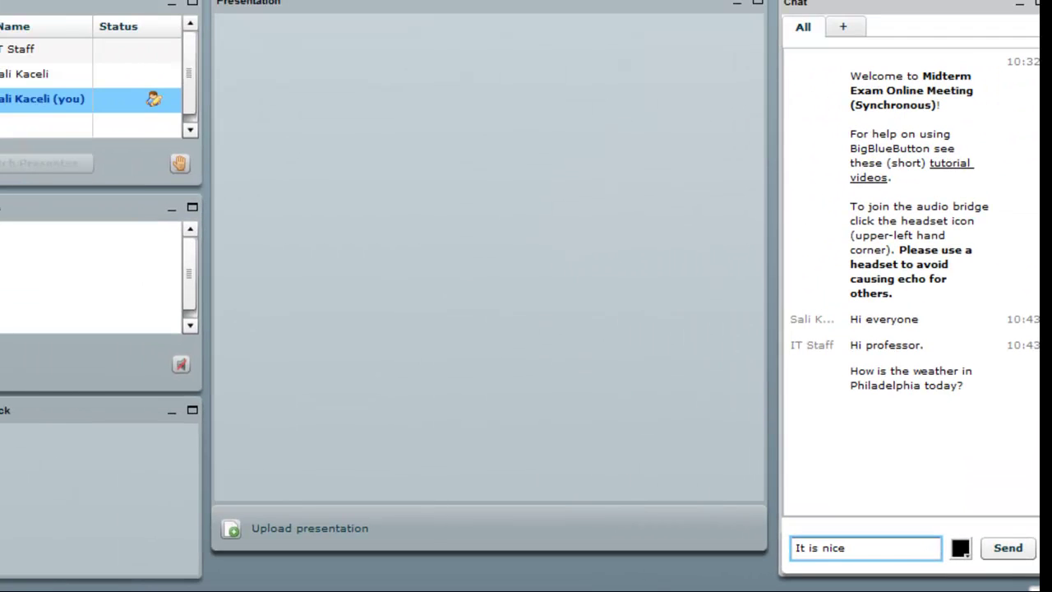
{"action": "type", "text": " in the 40s."}
{"action": "key", "text": "Return"}
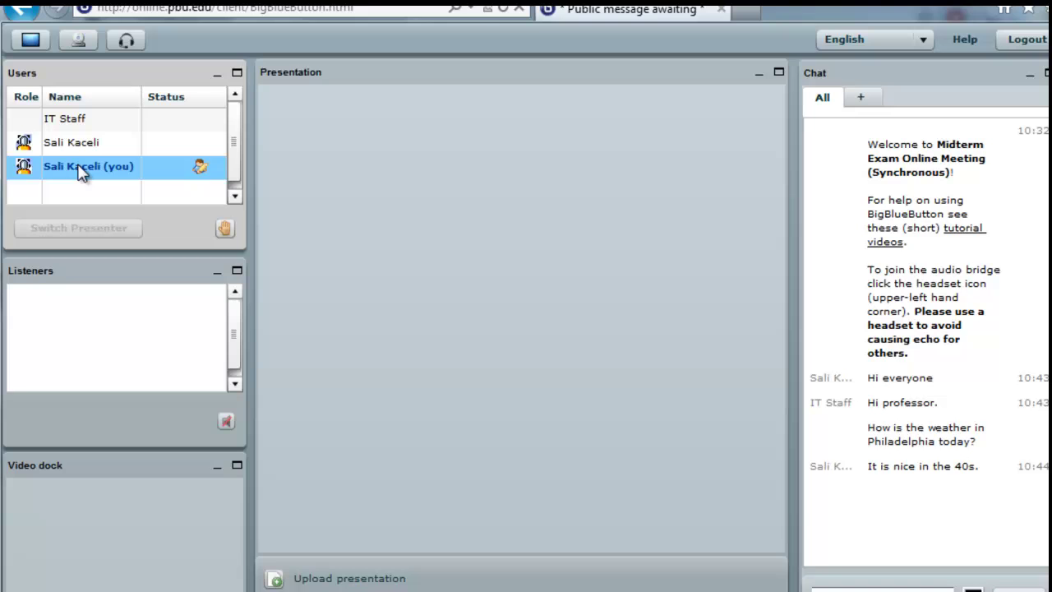
{"action": "left_click", "coordinate": [61, 148]}
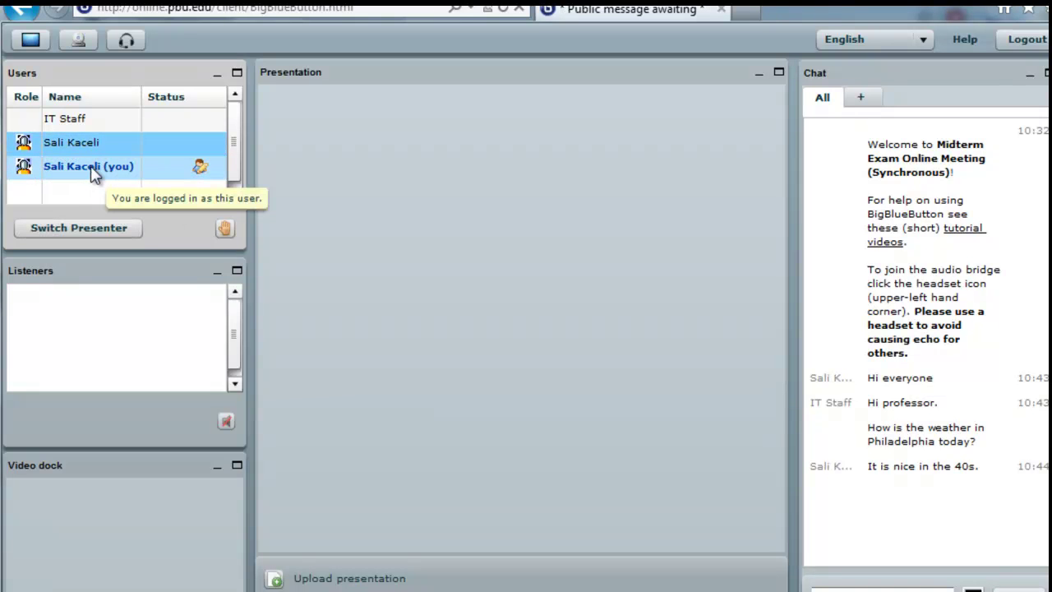
{"action": "left_click", "coordinate": [82, 229]}
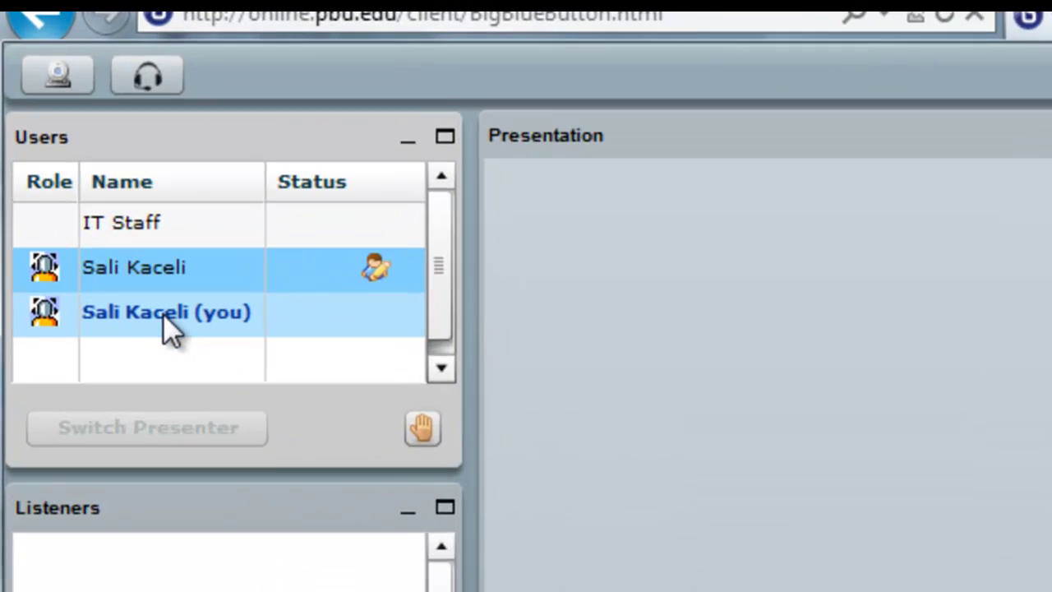
{"action": "left_click", "coordinate": [166, 315]}
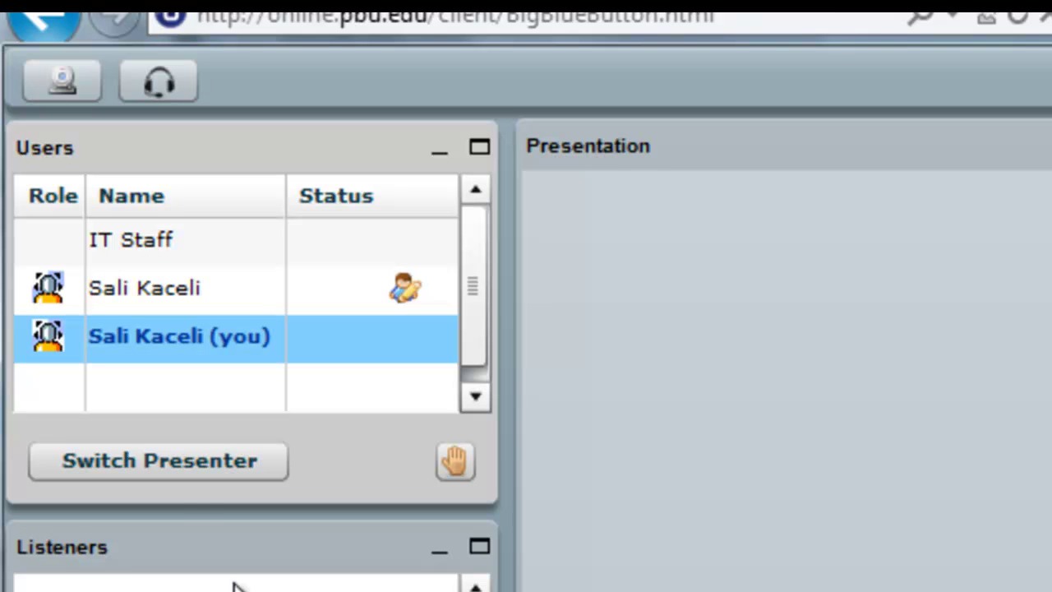
{"action": "left_click", "coordinate": [152, 463]}
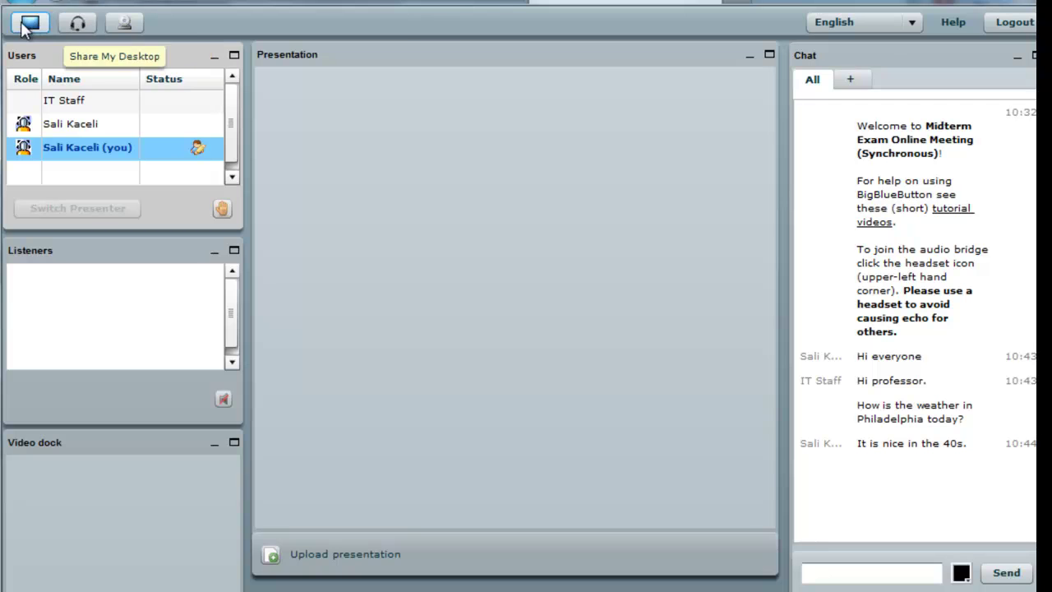
{"action": "left_click", "coordinate": [77, 24]}
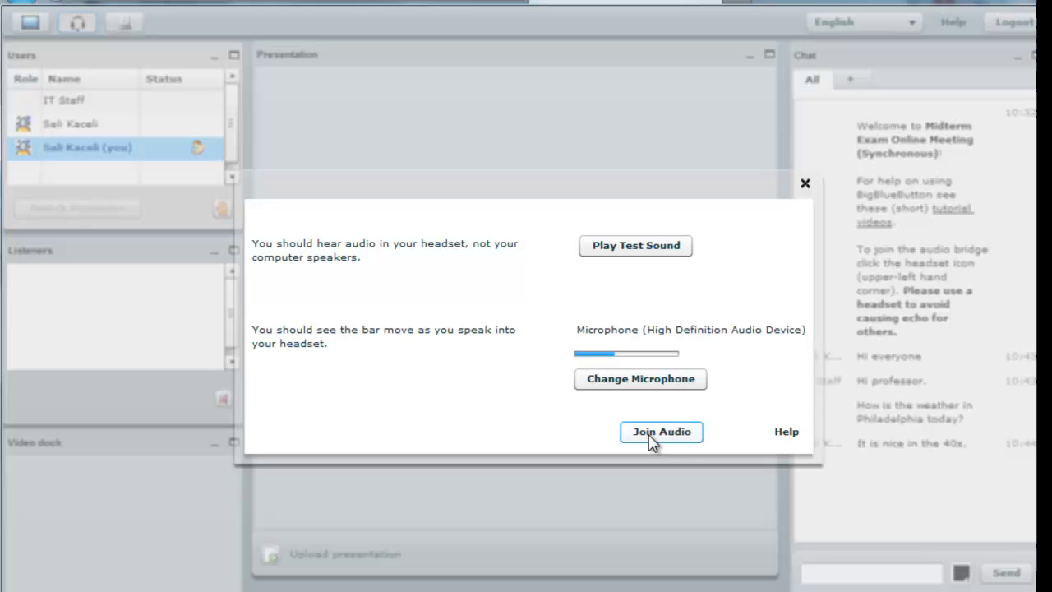
{"action": "left_click", "coordinate": [651, 436]}
{"action": "left_click", "coordinate": [57, 401]}
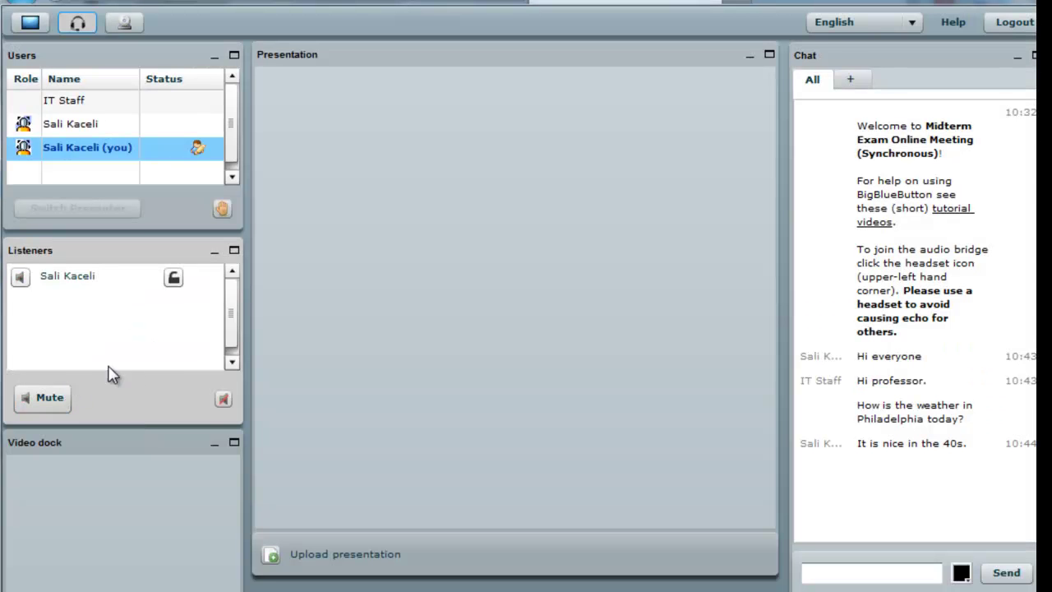
{"action": "left_click", "coordinate": [33, 399]}
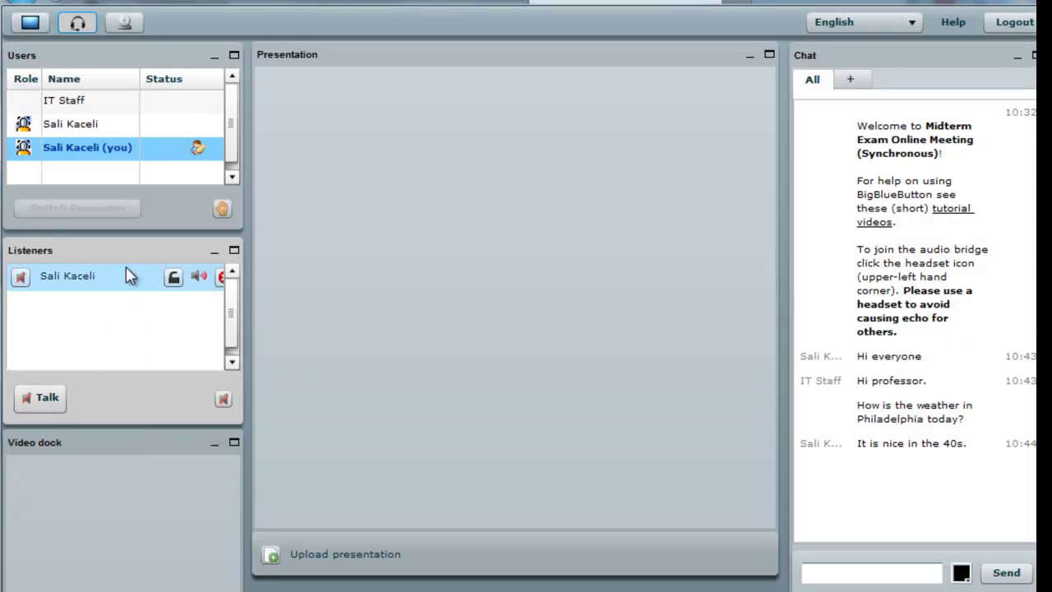
{"action": "left_click", "coordinate": [221, 280]}
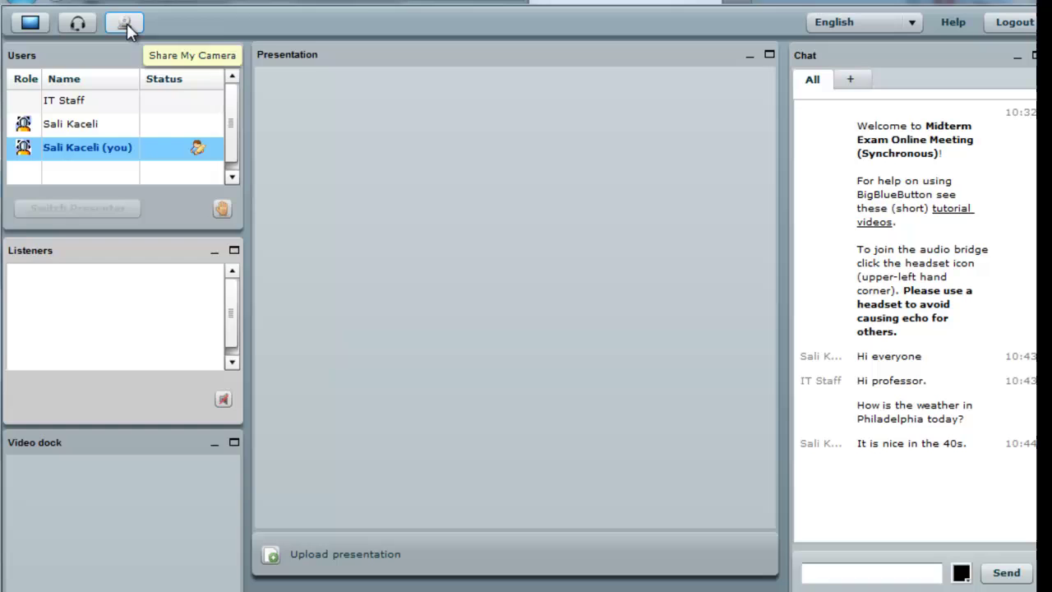
Broadcast your webcam to the meeting at 640x480 resolution.
{"action": "left_click", "coordinate": [126, 22]}
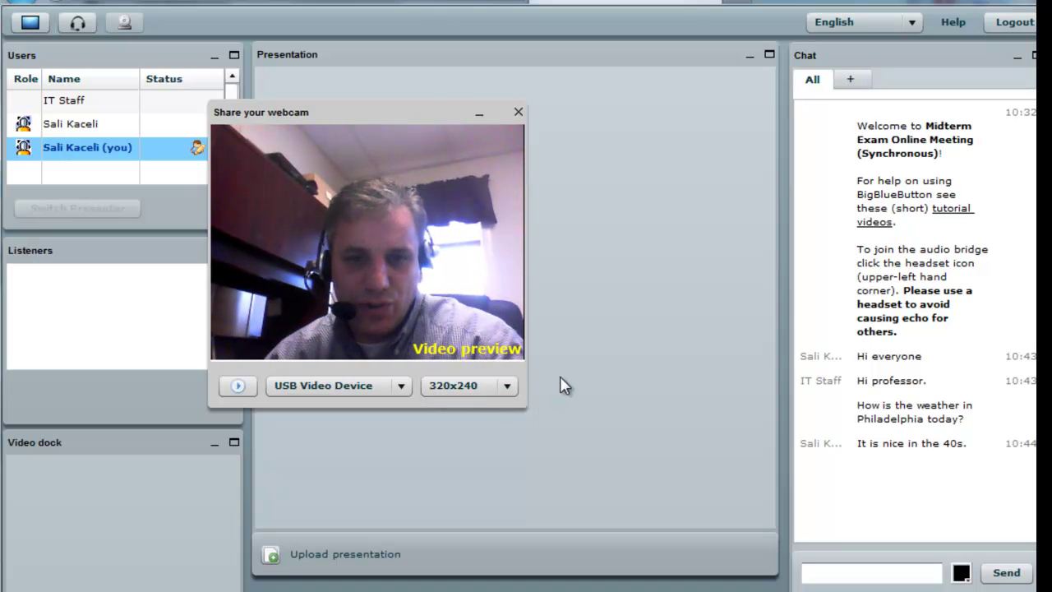
{"action": "left_click", "coordinate": [507, 386]}
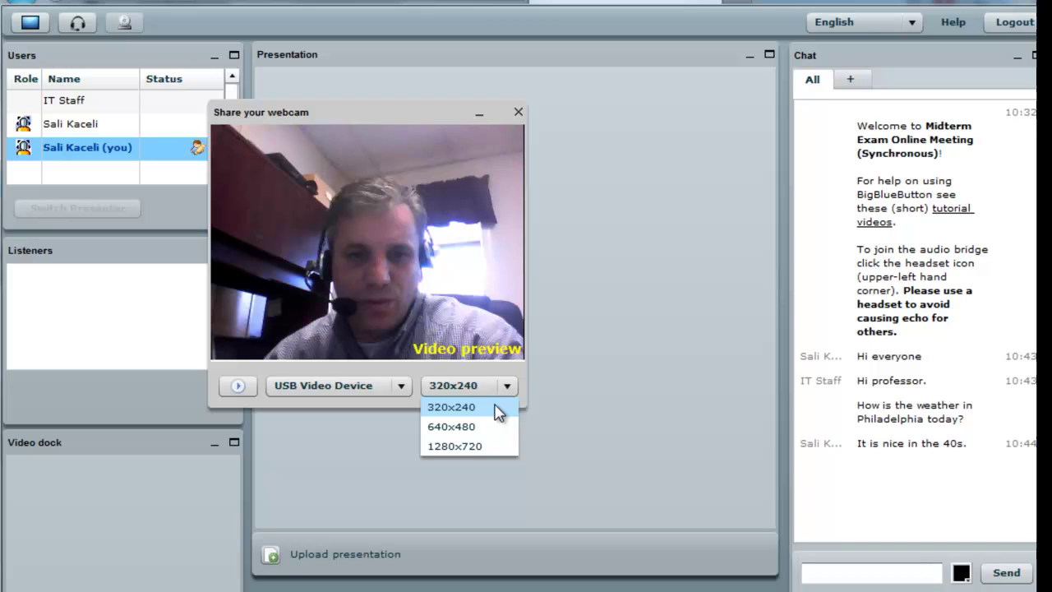
{"action": "left_click", "coordinate": [467, 426]}
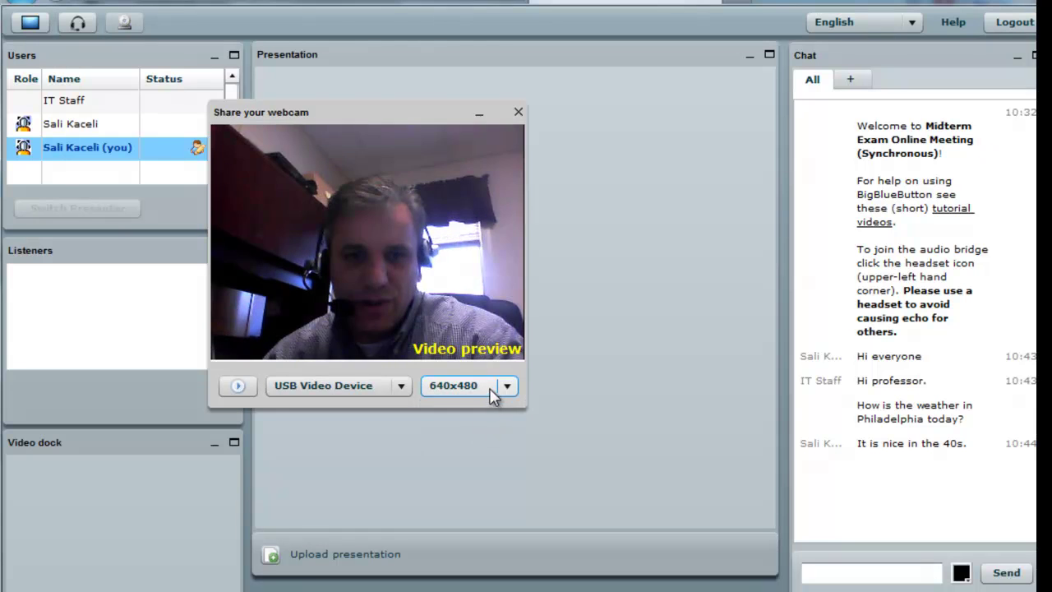
{"action": "left_click", "coordinate": [235, 388]}
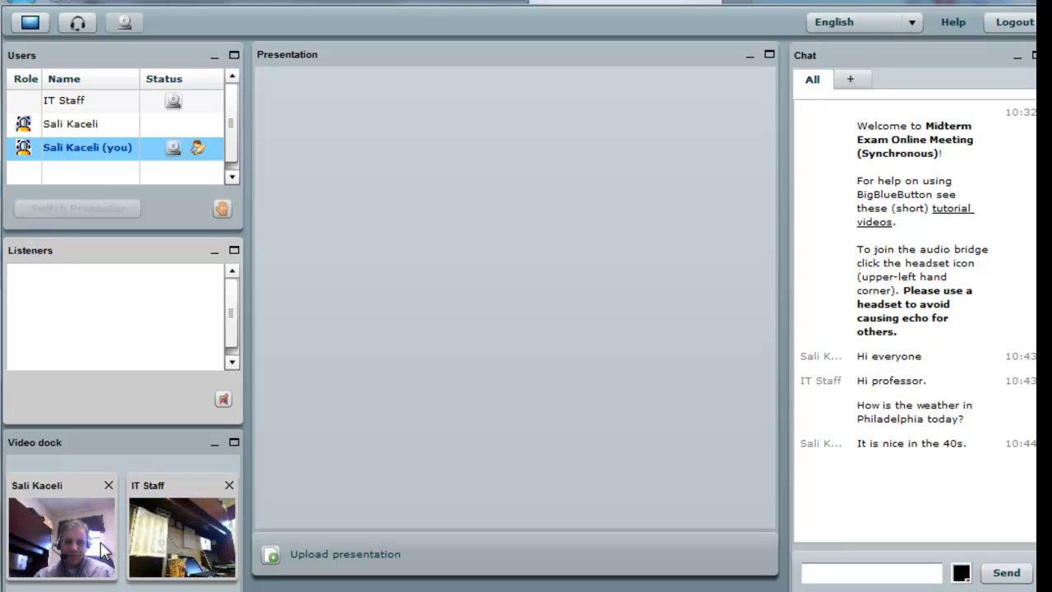
Join the audio conference, then mute yourself and all listeners so both end muted.
{"action": "left_click", "coordinate": [78, 22]}
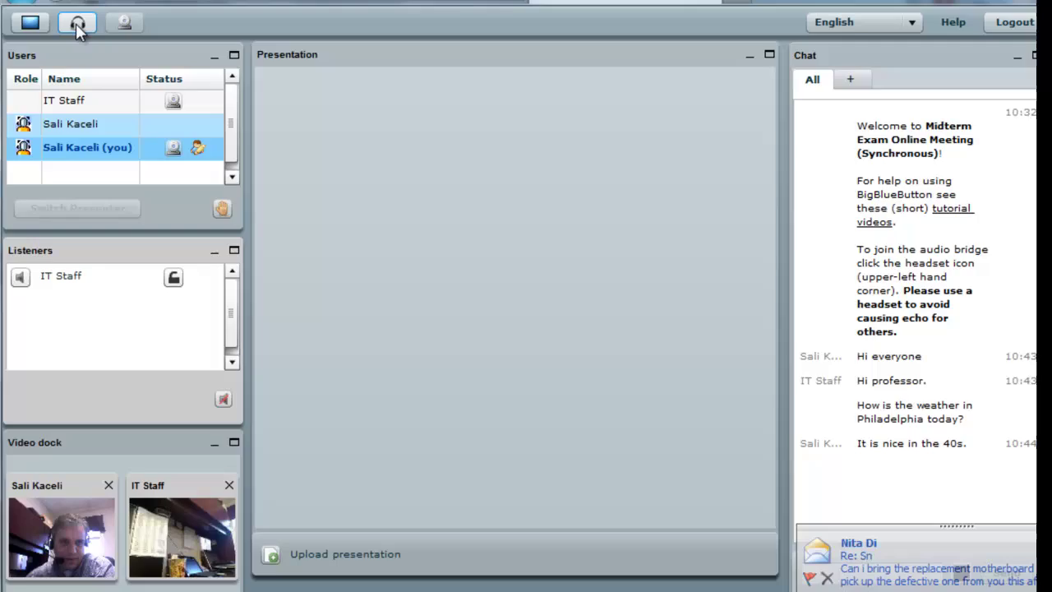
{"action": "left_click", "coordinate": [662, 432]}
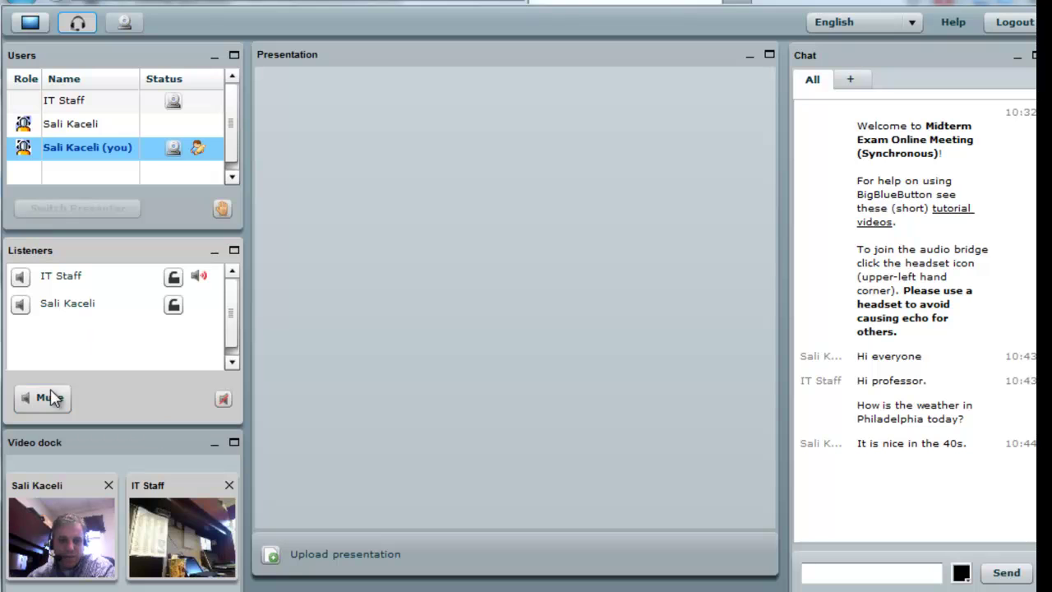
{"action": "left_click", "coordinate": [66, 306]}
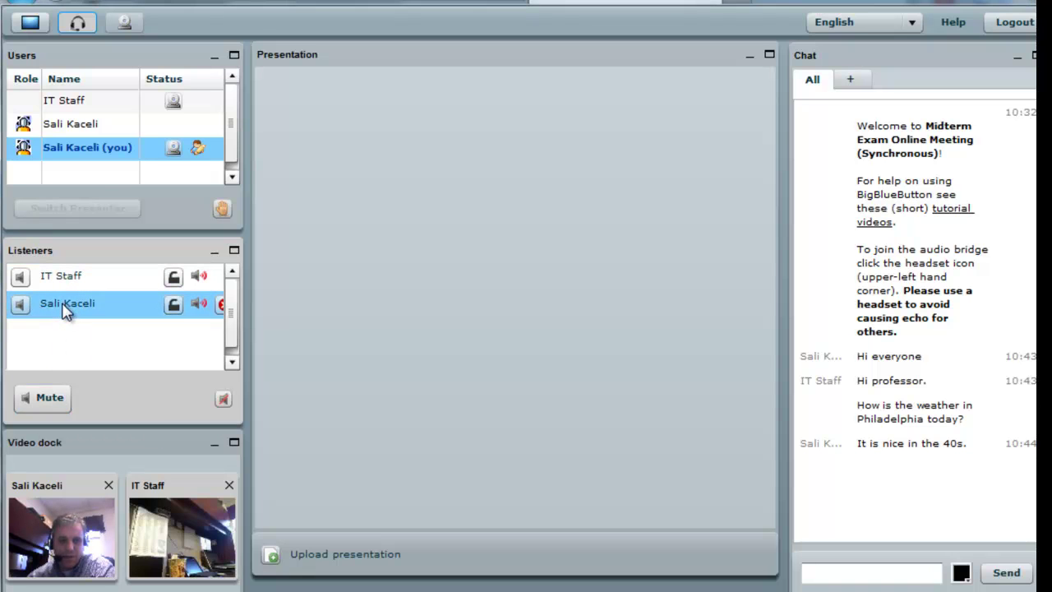
{"action": "left_click", "coordinate": [50, 402]}
{"action": "left_click", "coordinate": [223, 400]}
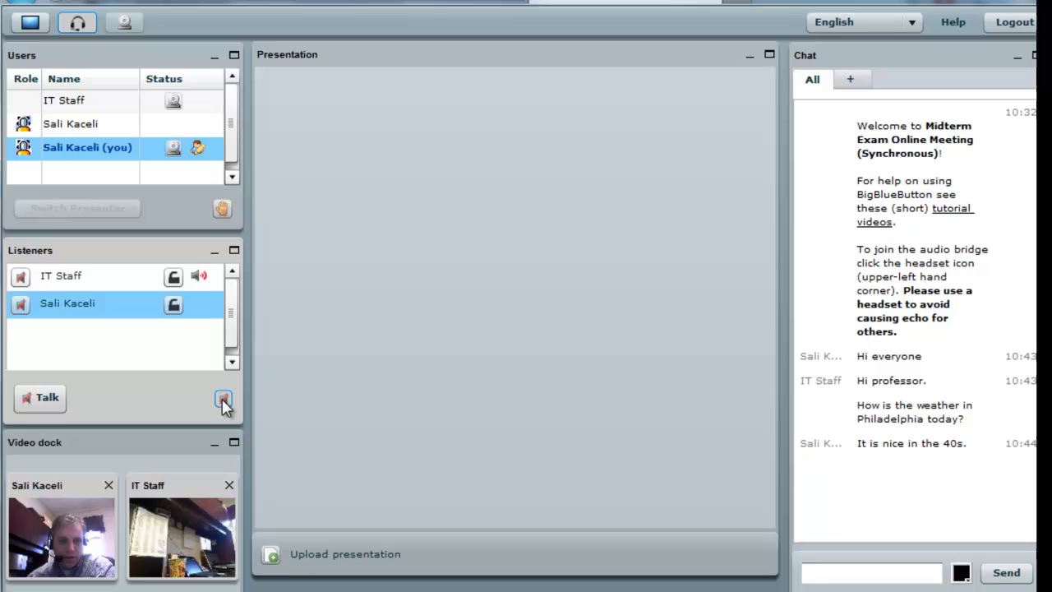
{"action": "left_click", "coordinate": [47, 397]}
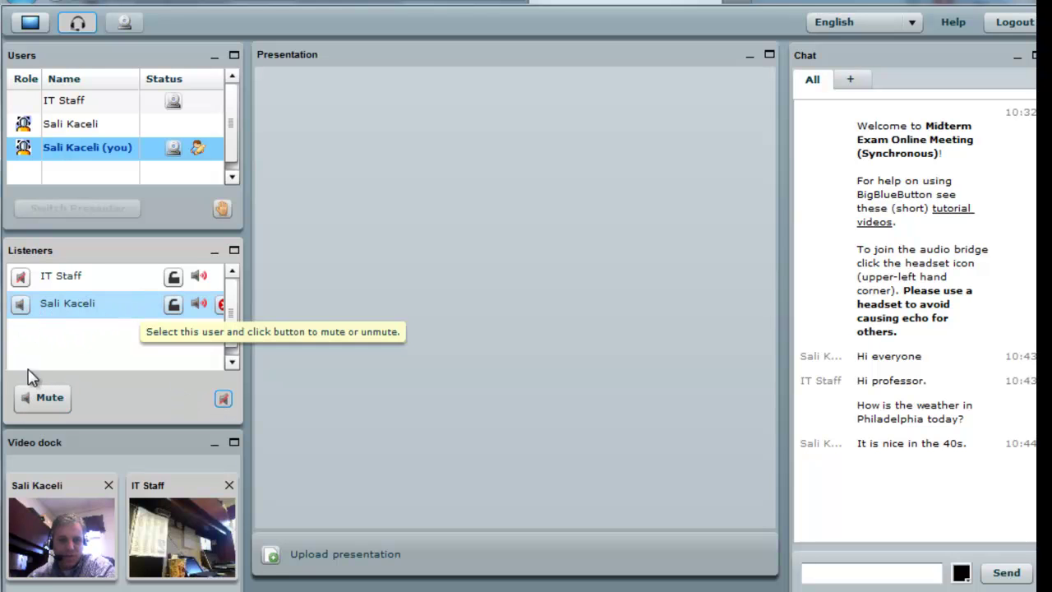
{"action": "left_click", "coordinate": [66, 280]}
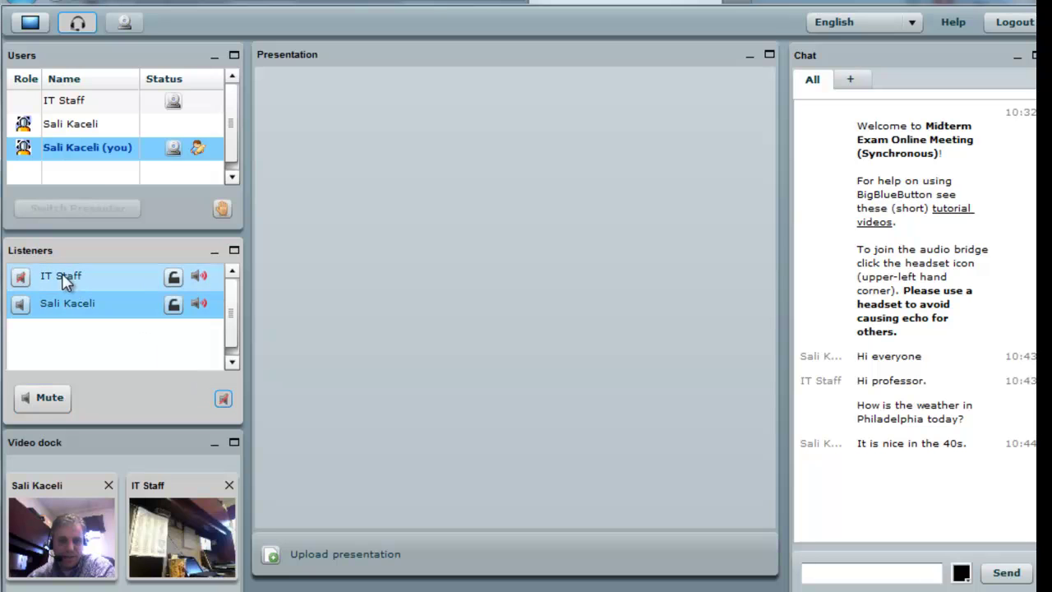
{"action": "left_click", "coordinate": [20, 305]}
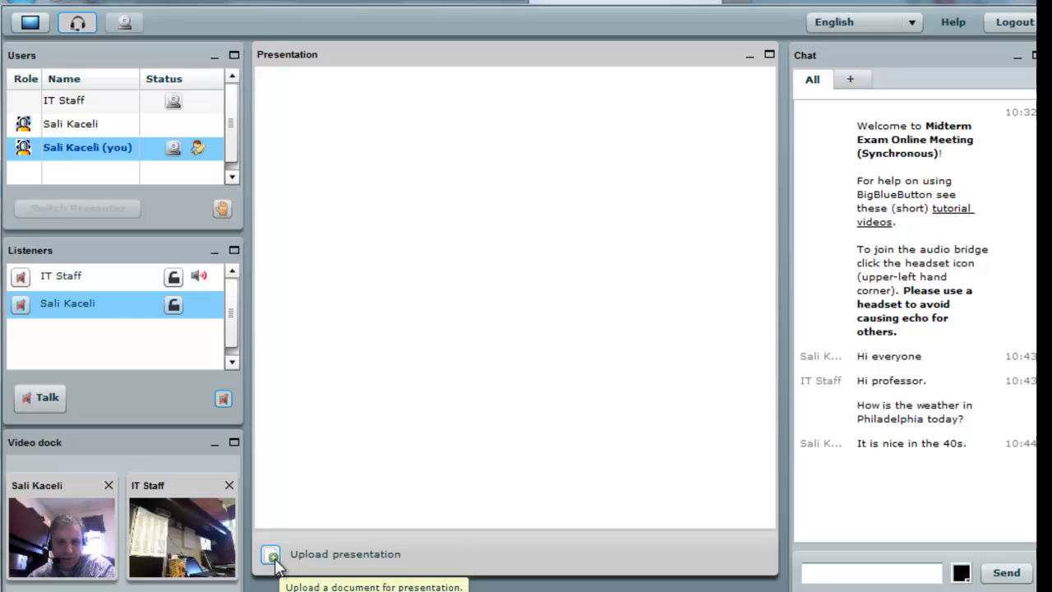
Upload '1. Essential Computer Concepts - Spring 2012.pptx' as the meeting presentation.
{"action": "left_click", "coordinate": [272, 556]}
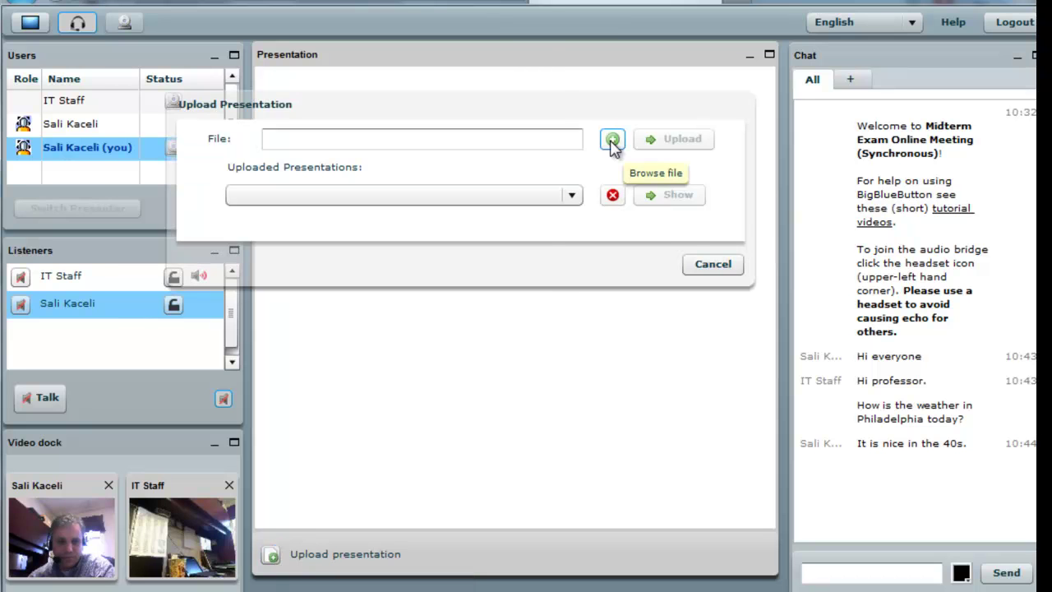
{"action": "left_click", "coordinate": [612, 141]}
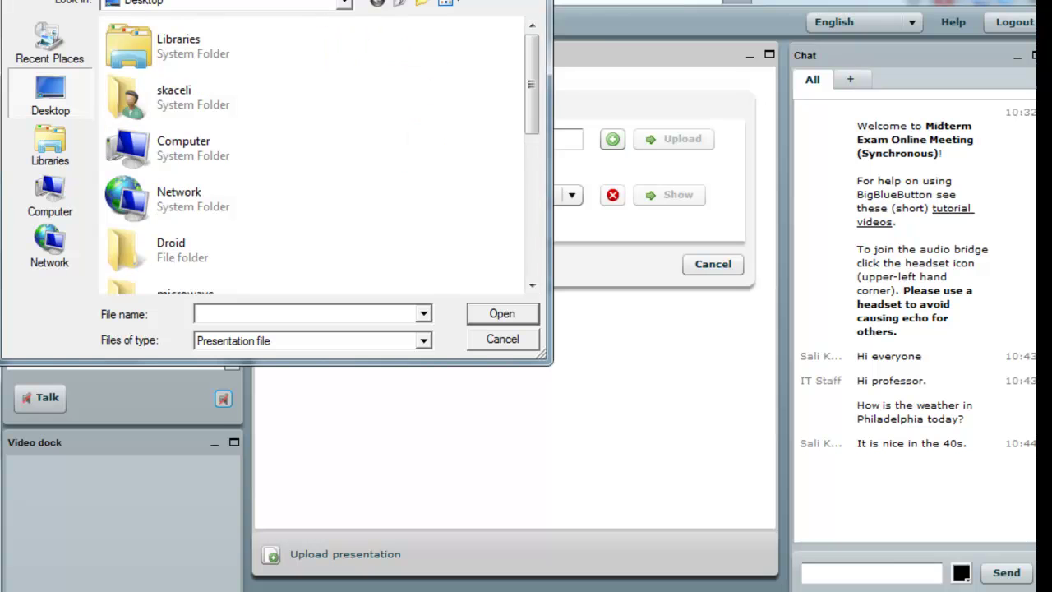
{"action": "left_click_drag", "start_coordinate": [268, 1], "coordinate": [465, 120]}
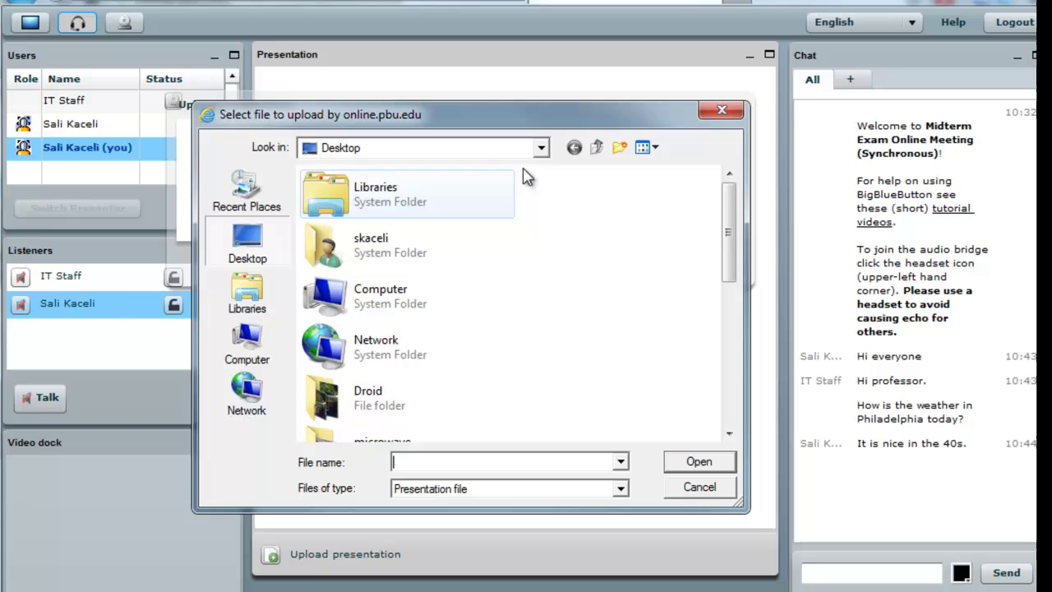
{"action": "double_click", "coordinate": [378, 201]}
{"action": "double_click", "coordinate": [383, 195]}
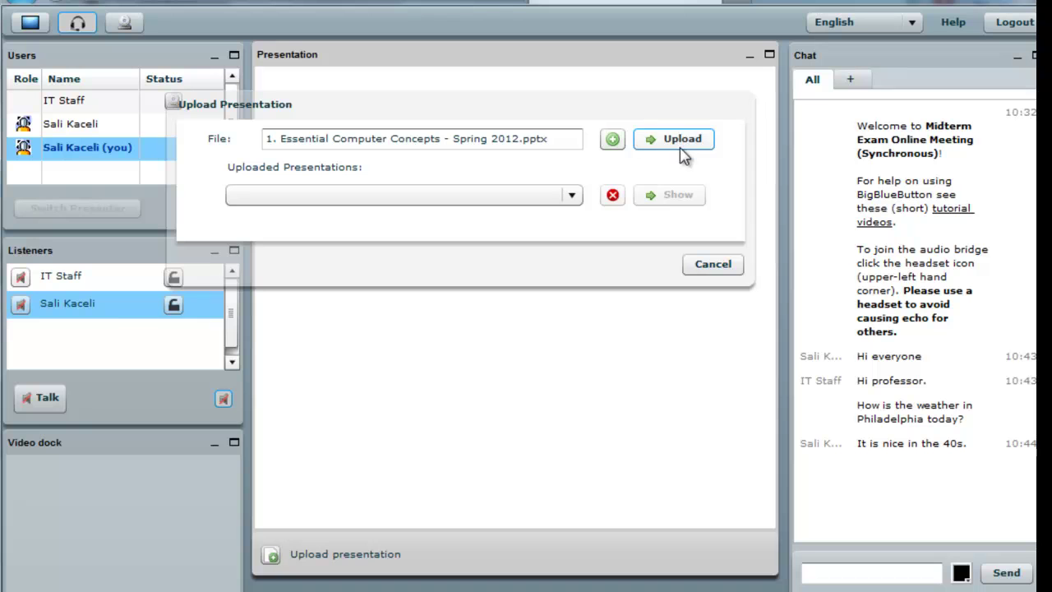
{"action": "left_click", "coordinate": [701, 140]}
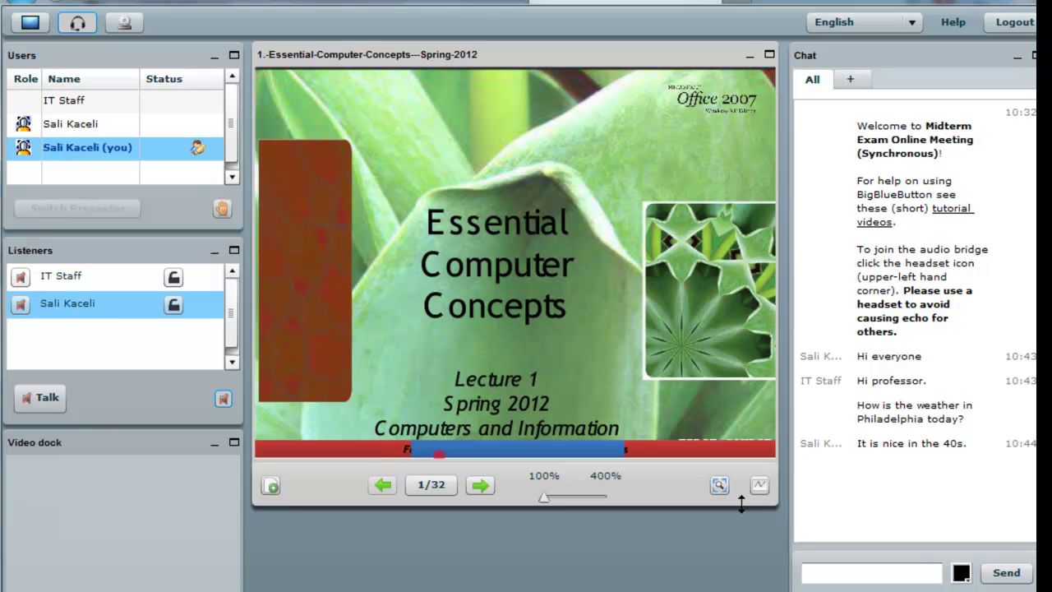
Advance the slides to 5 of 32, 'What Is a Computer?', adjusting window size and zoom.
{"action": "left_click_drag", "start_coordinate": [740, 507], "coordinate": [744, 569]}
{"action": "left_click_drag", "start_coordinate": [715, 530], "coordinate": [709, 507]}
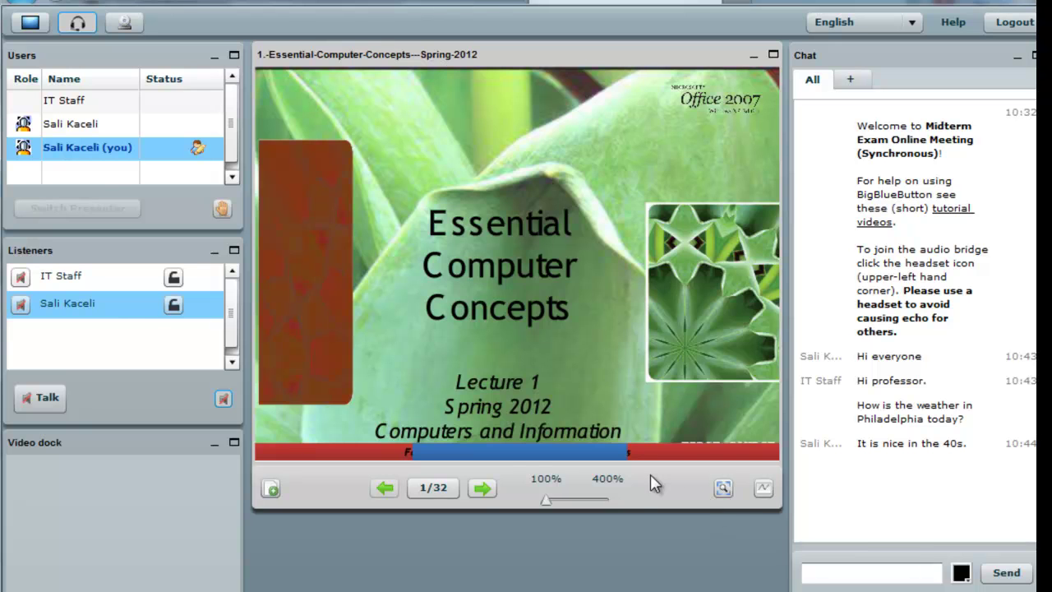
{"action": "left_click", "coordinate": [483, 489]}
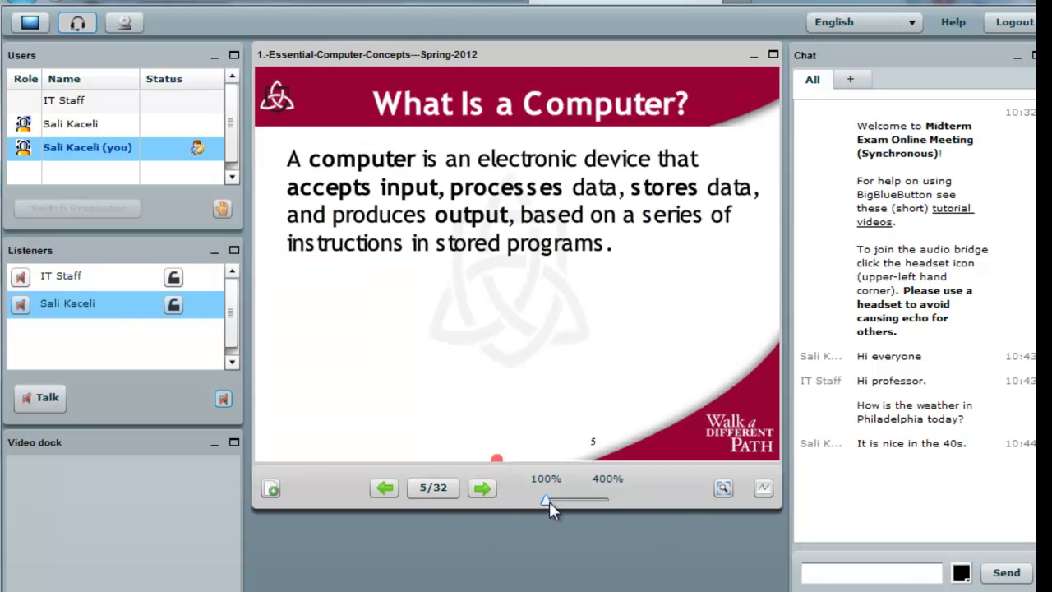
{"action": "mouse_move", "coordinate": [547, 501]}
{"action": "left_mouse_down"}
{"action": "mouse_move", "coordinate": [563, 506]}
{"action": "mouse_move", "coordinate": [549, 512]}
{"action": "mouse_move", "coordinate": [537, 500]}
{"action": "left_mouse_up"}
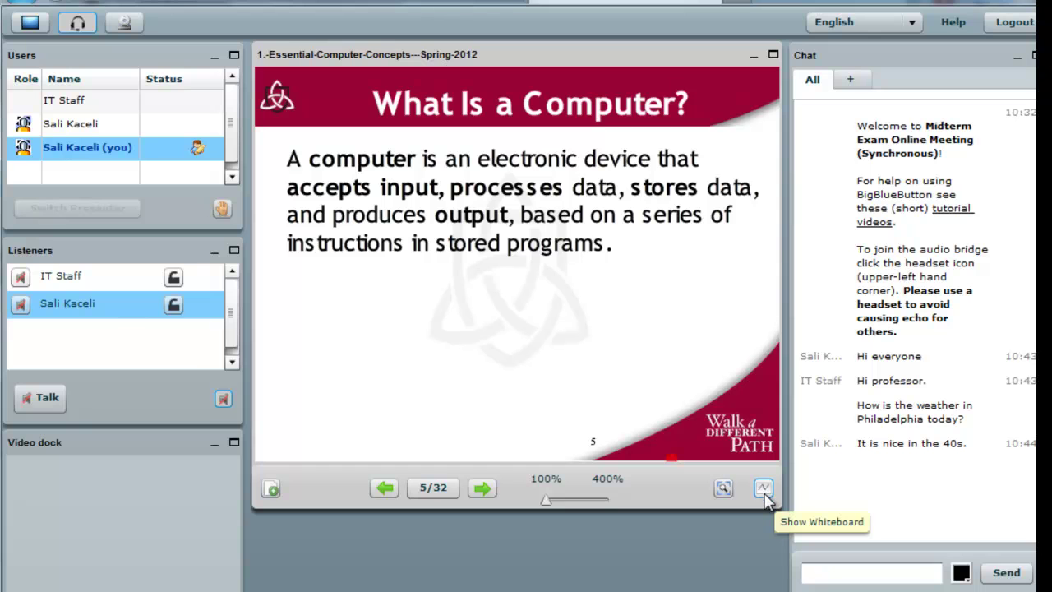
Select the orange whiteboard pencil and circle 'output' on the slide.
{"action": "left_click", "coordinate": [764, 490]}
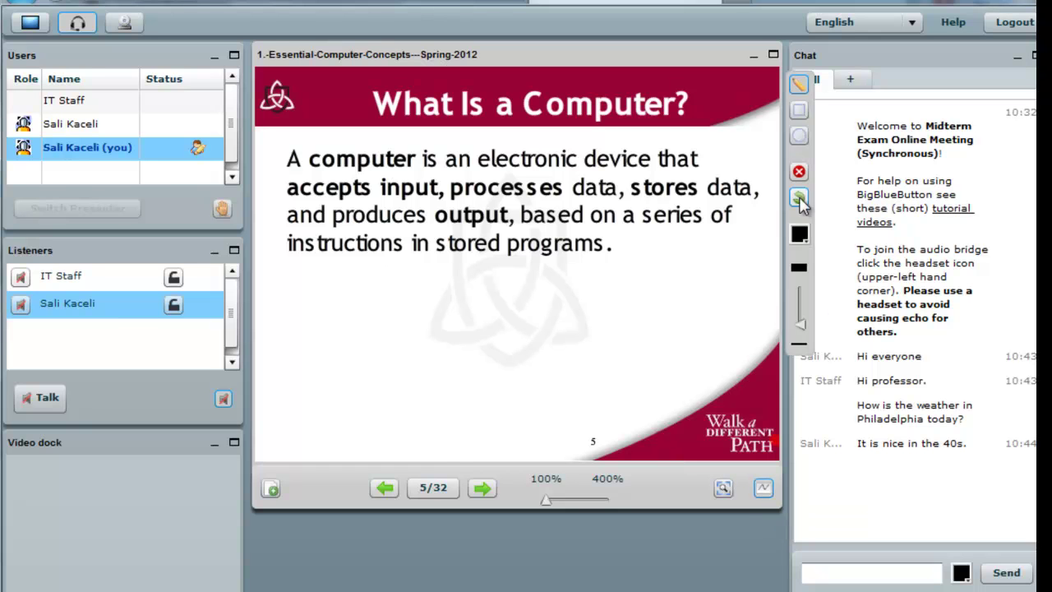
{"action": "left_click", "coordinate": [803, 88]}
{"action": "left_click", "coordinate": [799, 235]}
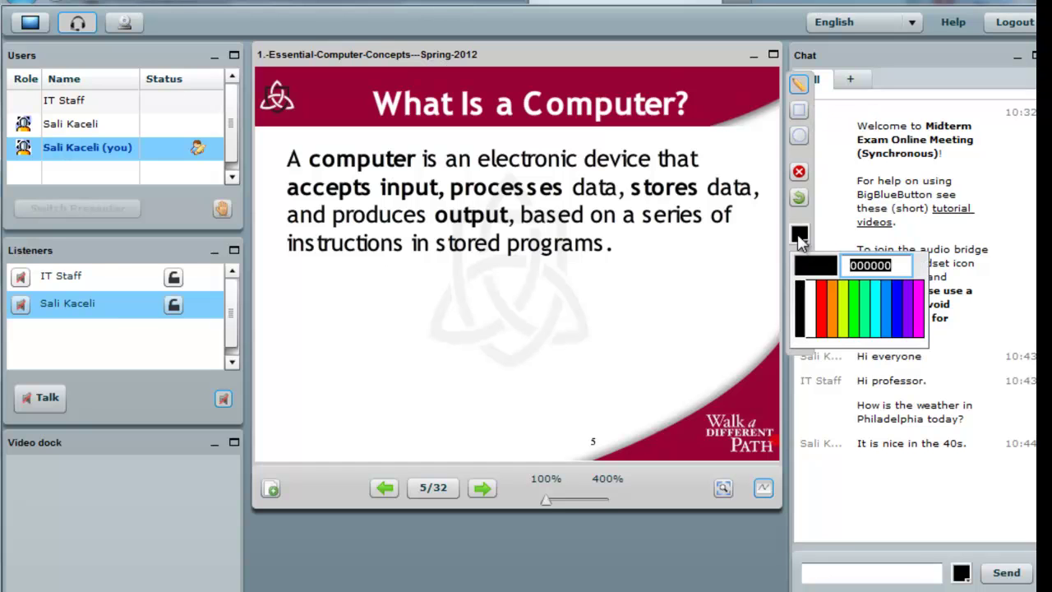
{"action": "left_click", "coordinate": [834, 299]}
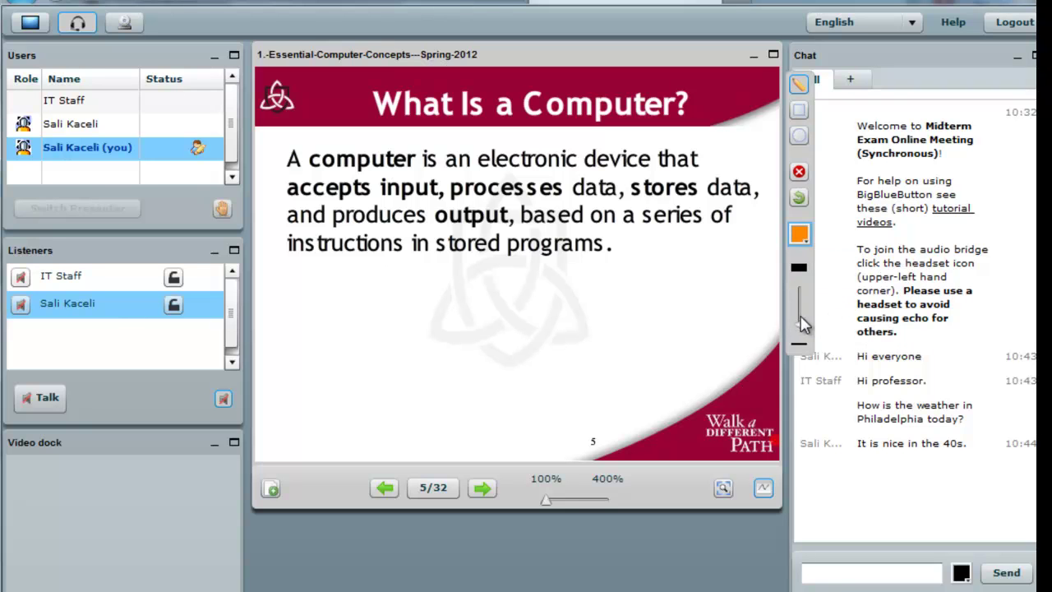
{"action": "left_click", "coordinate": [801, 315]}
{"action": "mouse_move", "coordinate": [520, 211]}
{"action": "left_mouse_down"}
{"action": "mouse_move", "coordinate": [418, 212]}
{"action": "mouse_move", "coordinate": [440, 232]}
{"action": "mouse_move", "coordinate": [491, 233]}
{"action": "mouse_move", "coordinate": [526, 211]}
{"action": "left_mouse_up"}
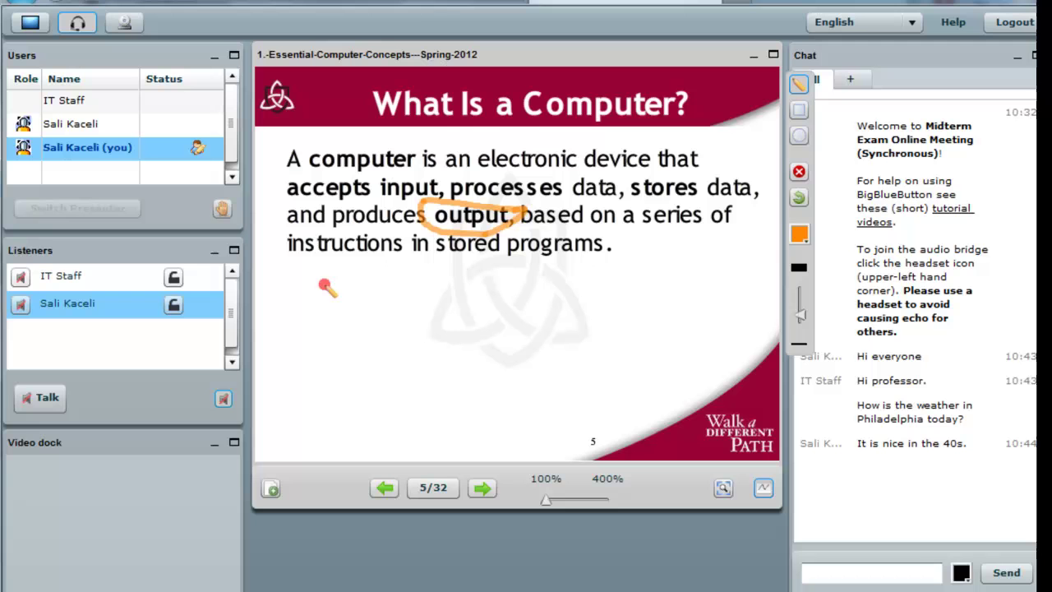
Draw an orange bracket and a red '2)' mark, then move to slide 6.
{"action": "left_click", "coordinate": [799, 234]}
{"action": "left_click_drag", "start_coordinate": [337, 275], "coordinate": [352, 374]}
{"action": "left_click", "coordinate": [819, 288]}
{"action": "left_click_drag", "start_coordinate": [360, 323], "coordinate": [363, 383]}
{"action": "left_click", "coordinate": [482, 488]}
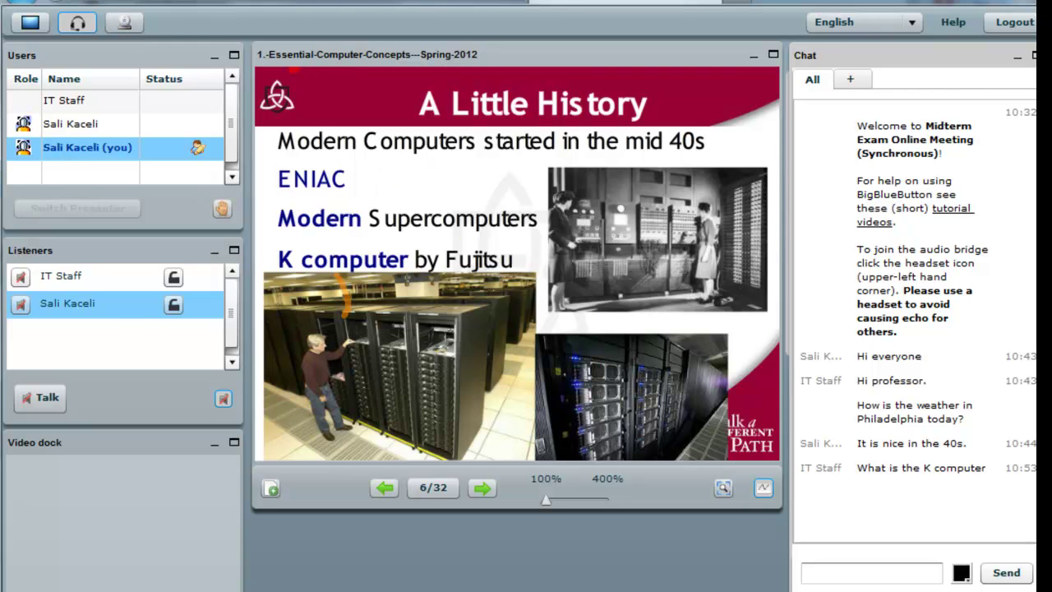
Open the desktop-sharing Presenter's Preview and drag it out of the way.
{"action": "left_click", "coordinate": [33, 28]}
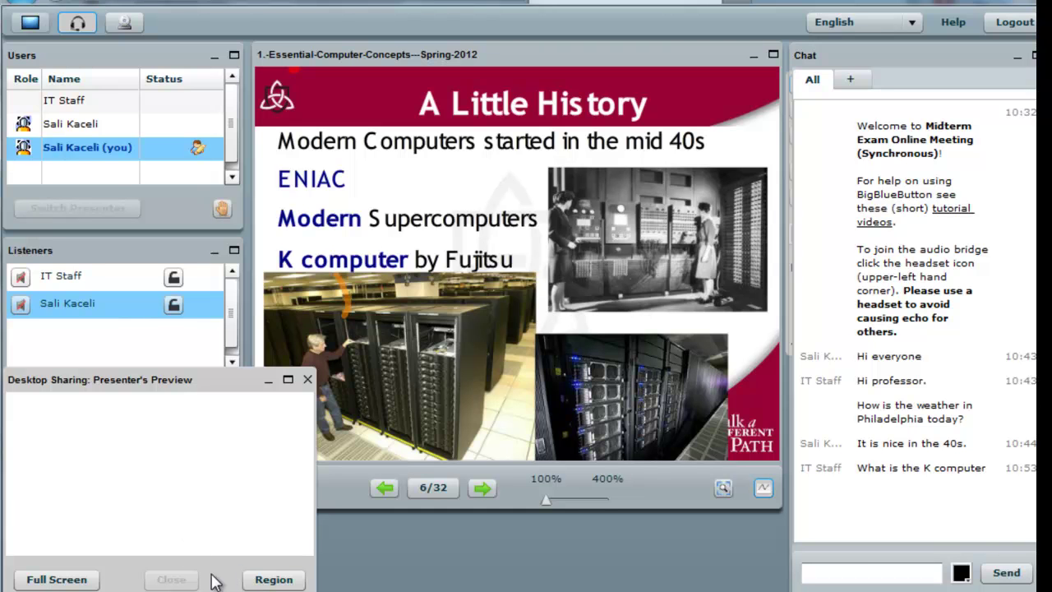
{"action": "left_click_drag", "start_coordinate": [205, 395], "coordinate": [820, 364]}
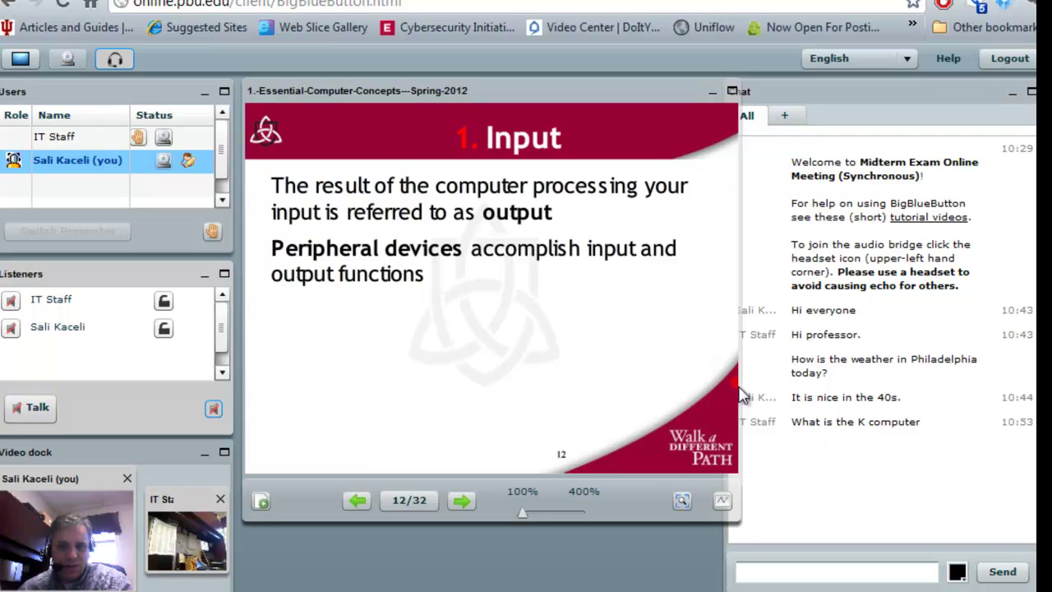
Select IT Staff in the Users list, then unmute and re-mute the IT Staff listener.
{"action": "left_click", "coordinate": [81, 136]}
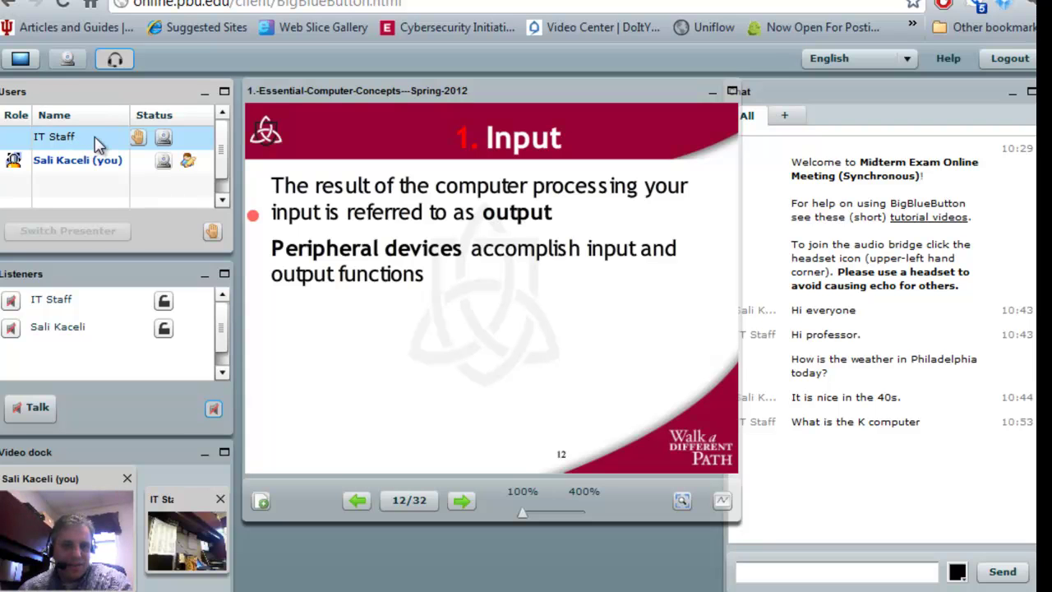
{"action": "left_click", "coordinate": [90, 145]}
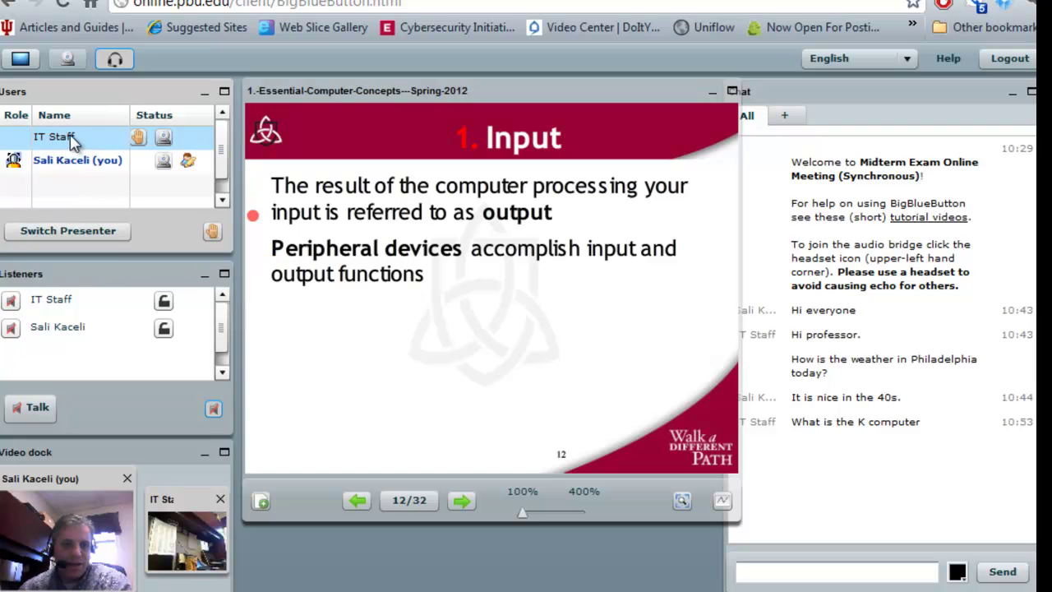
{"action": "left_click", "coordinate": [72, 163]}
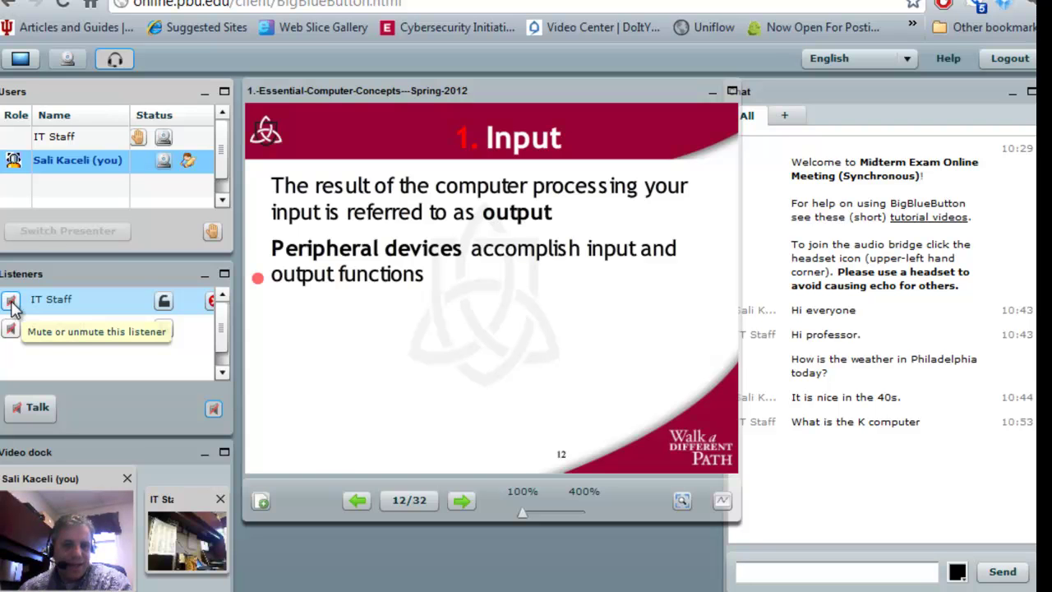
{"action": "left_click", "coordinate": [10, 304]}
{"action": "left_click", "coordinate": [10, 301]}
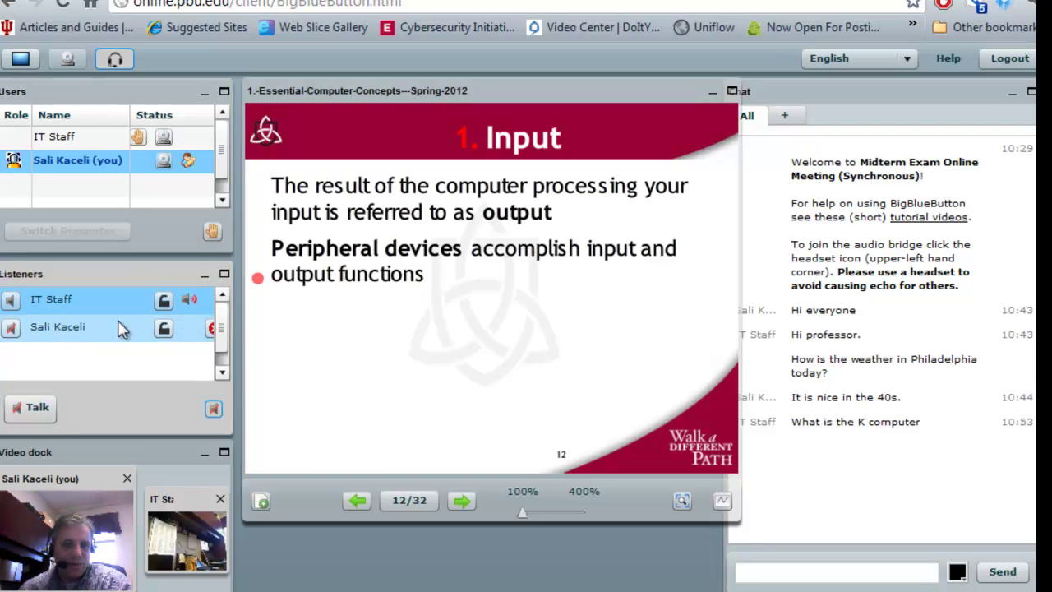